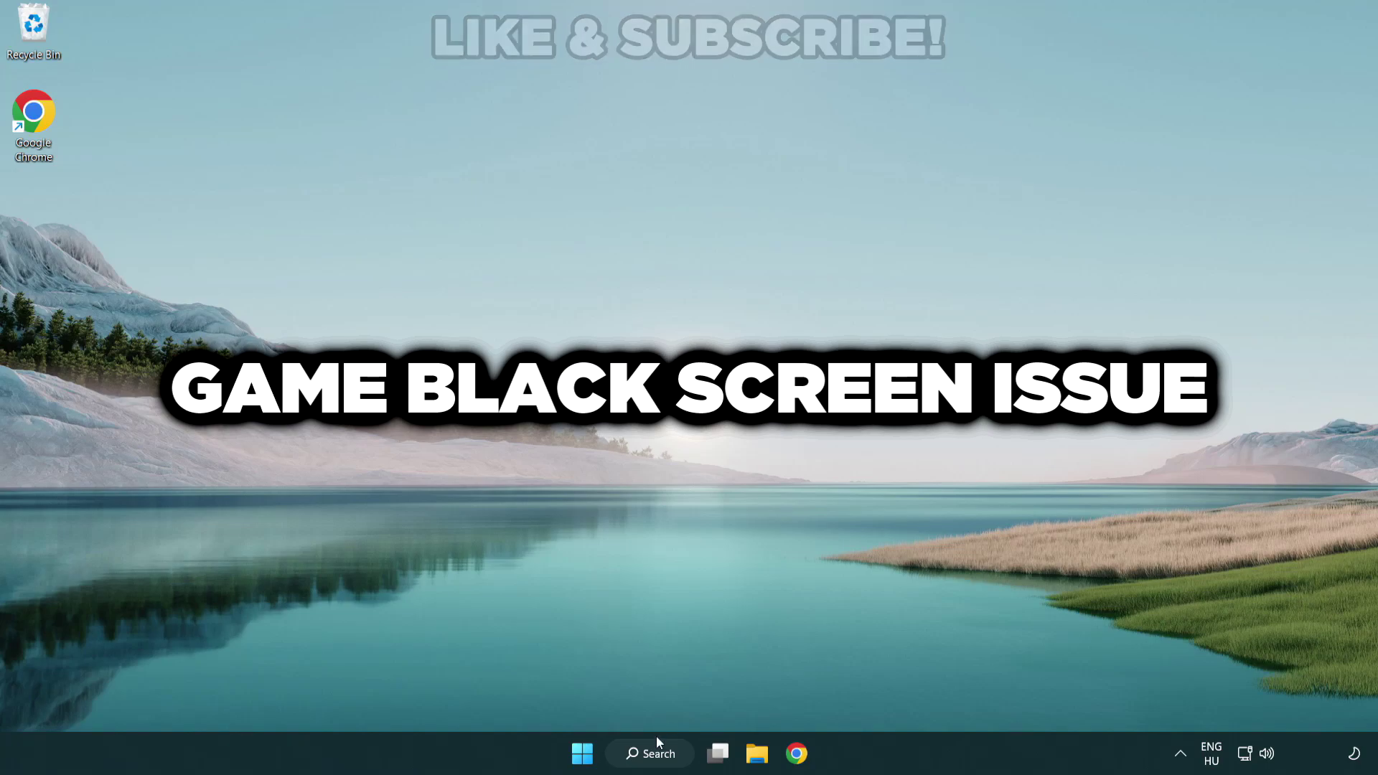
- Search Windows for 'device manager'
left_click(666, 762)
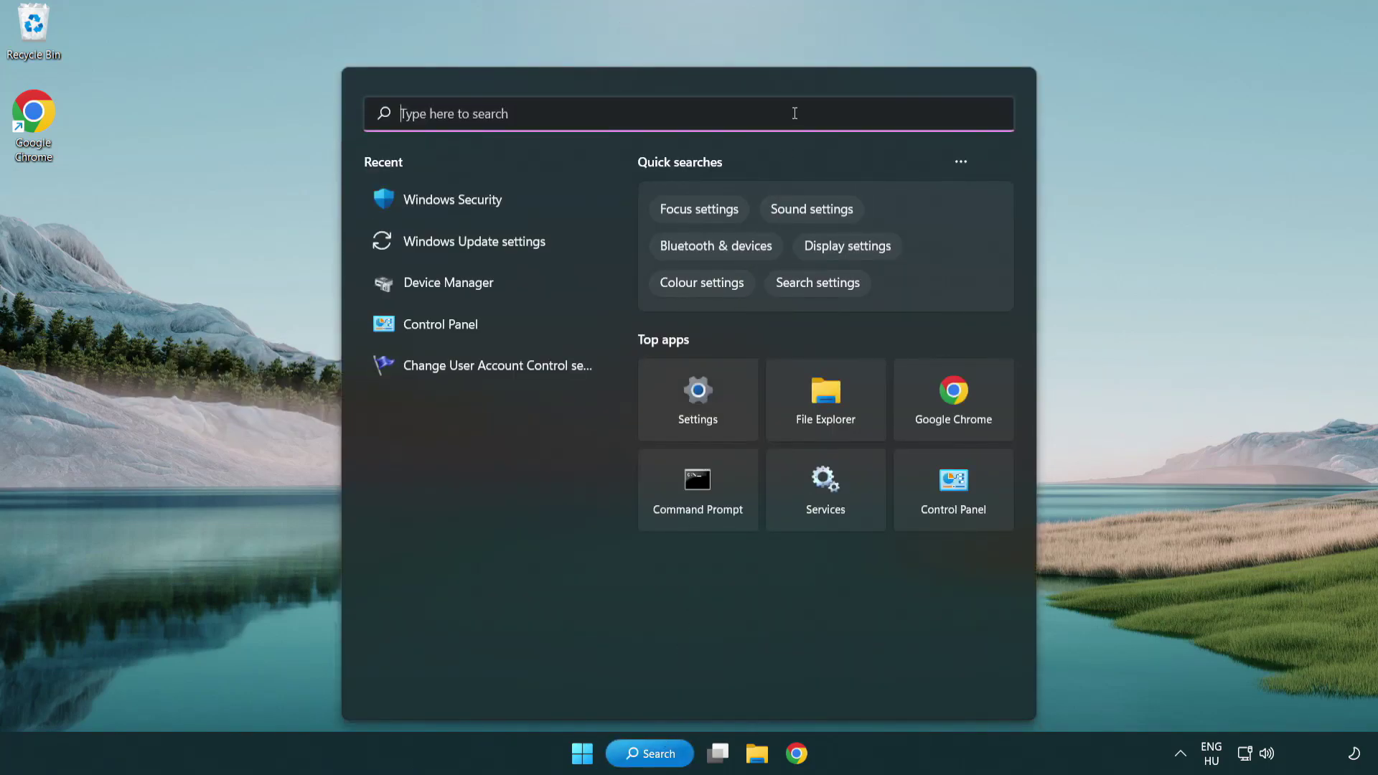
type("device m")
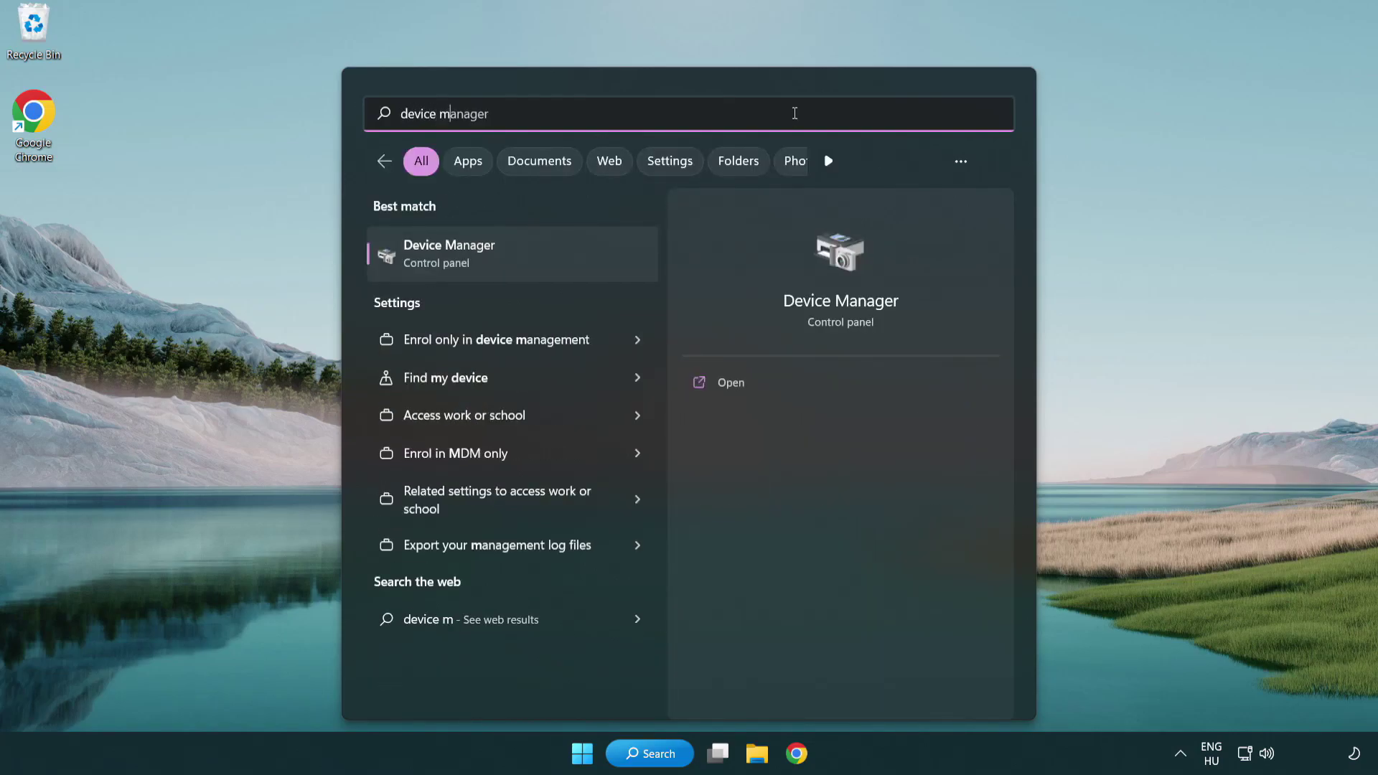
type("anager")
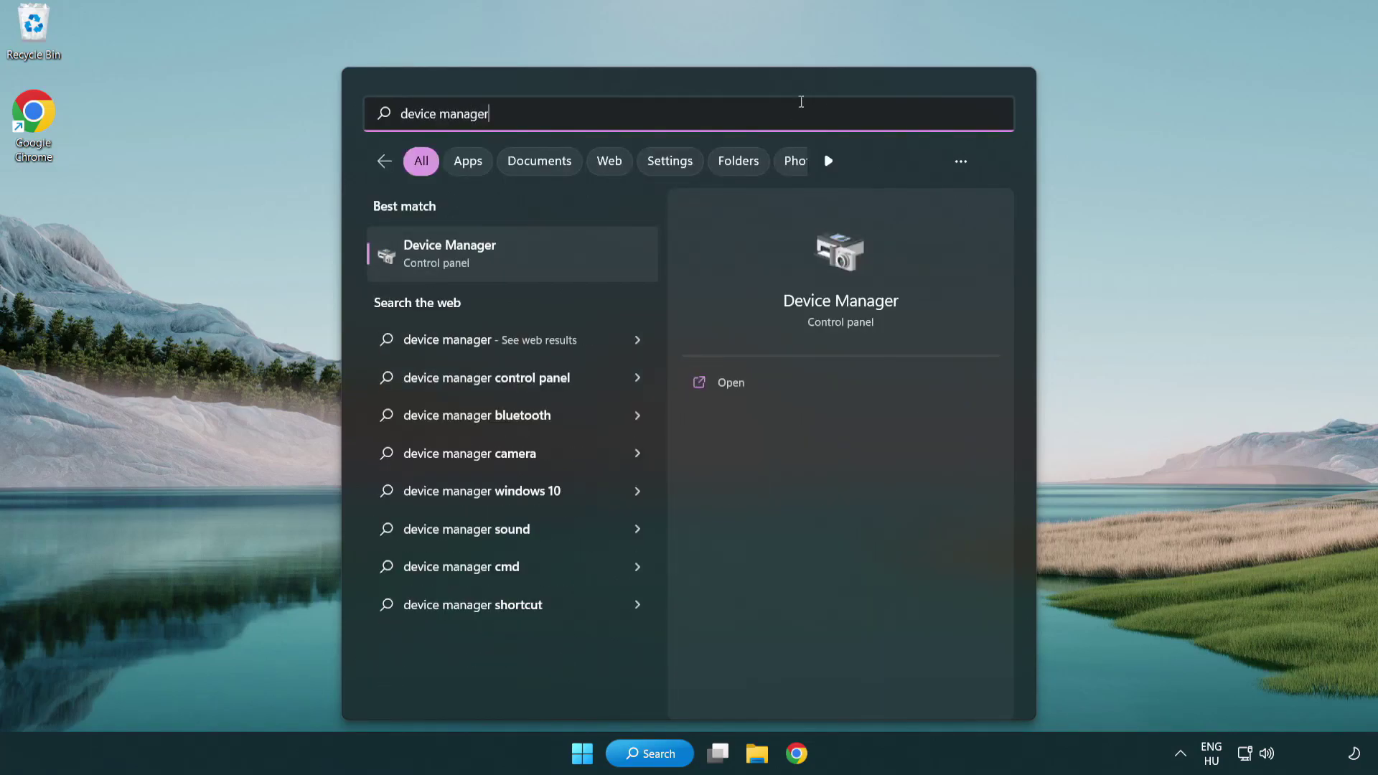
- Open Device Manager and expand Display adapters to select the VMware SVGA 3D adapter
left_click(551, 259)
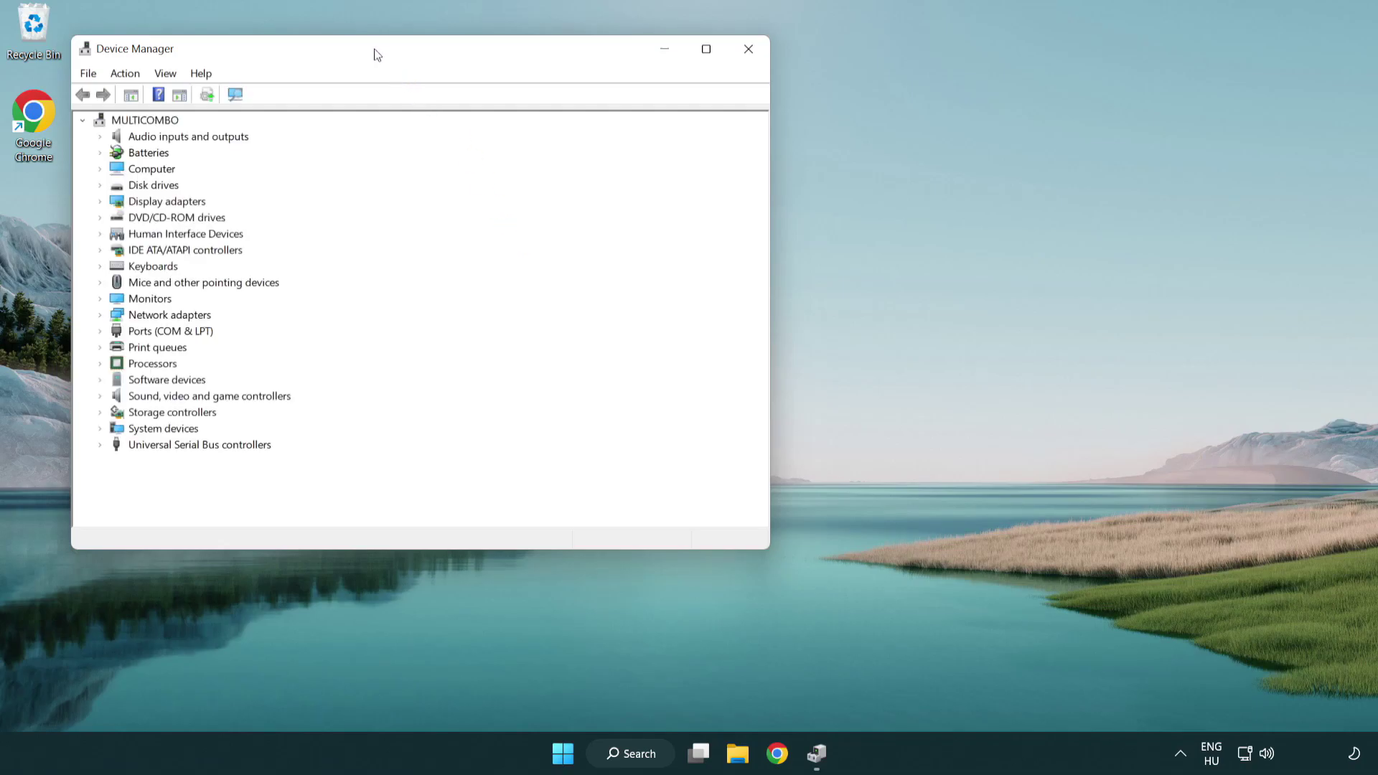
left_click_drag(375, 53, 607, 138)
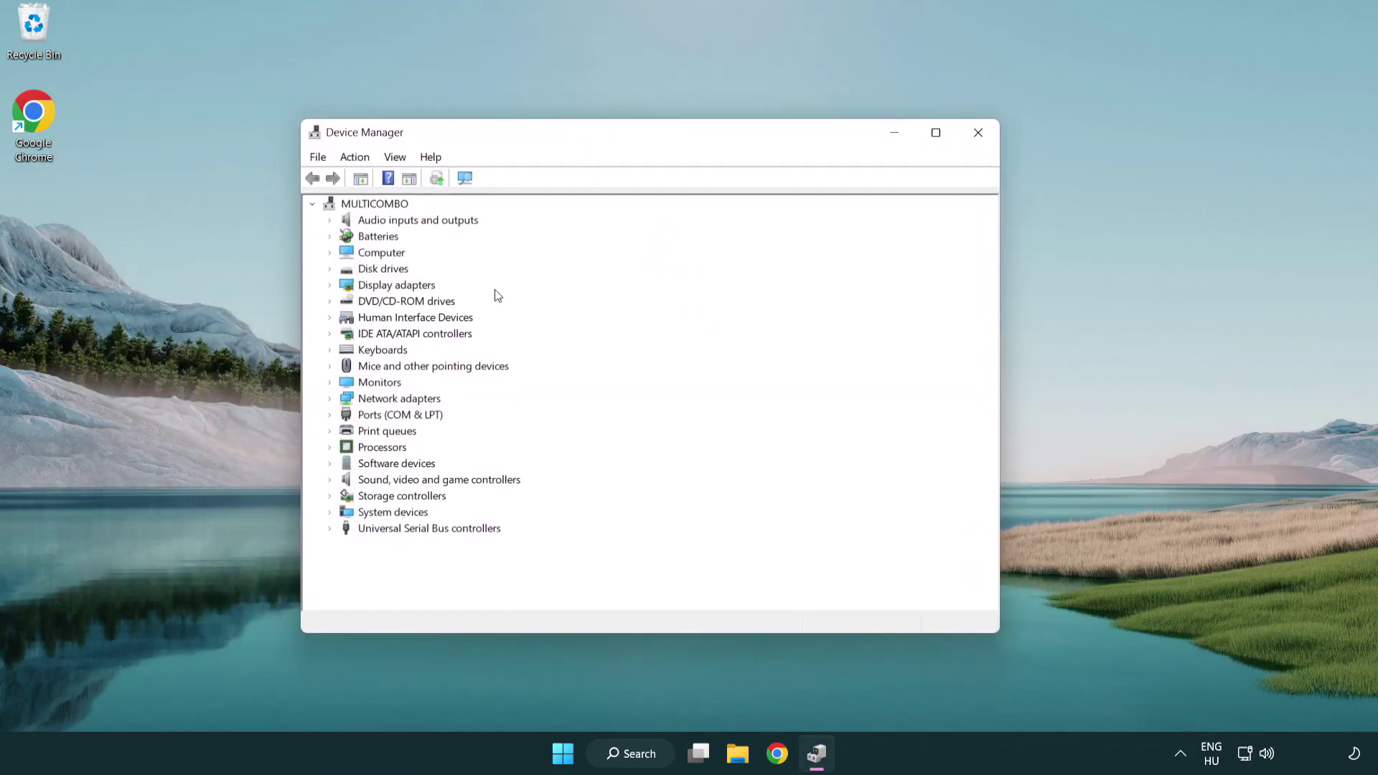
left_click(382, 288)
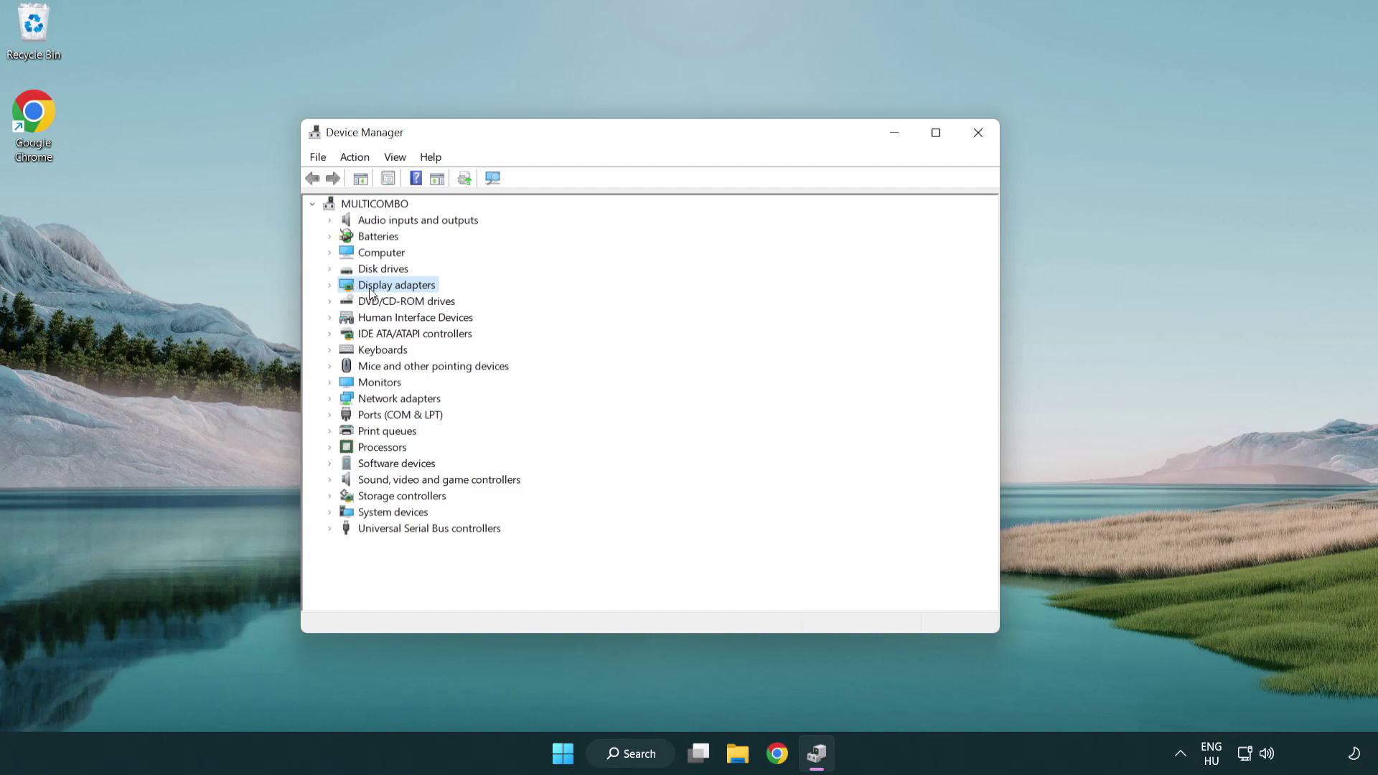
left_click(330, 286)
left_click(384, 302)
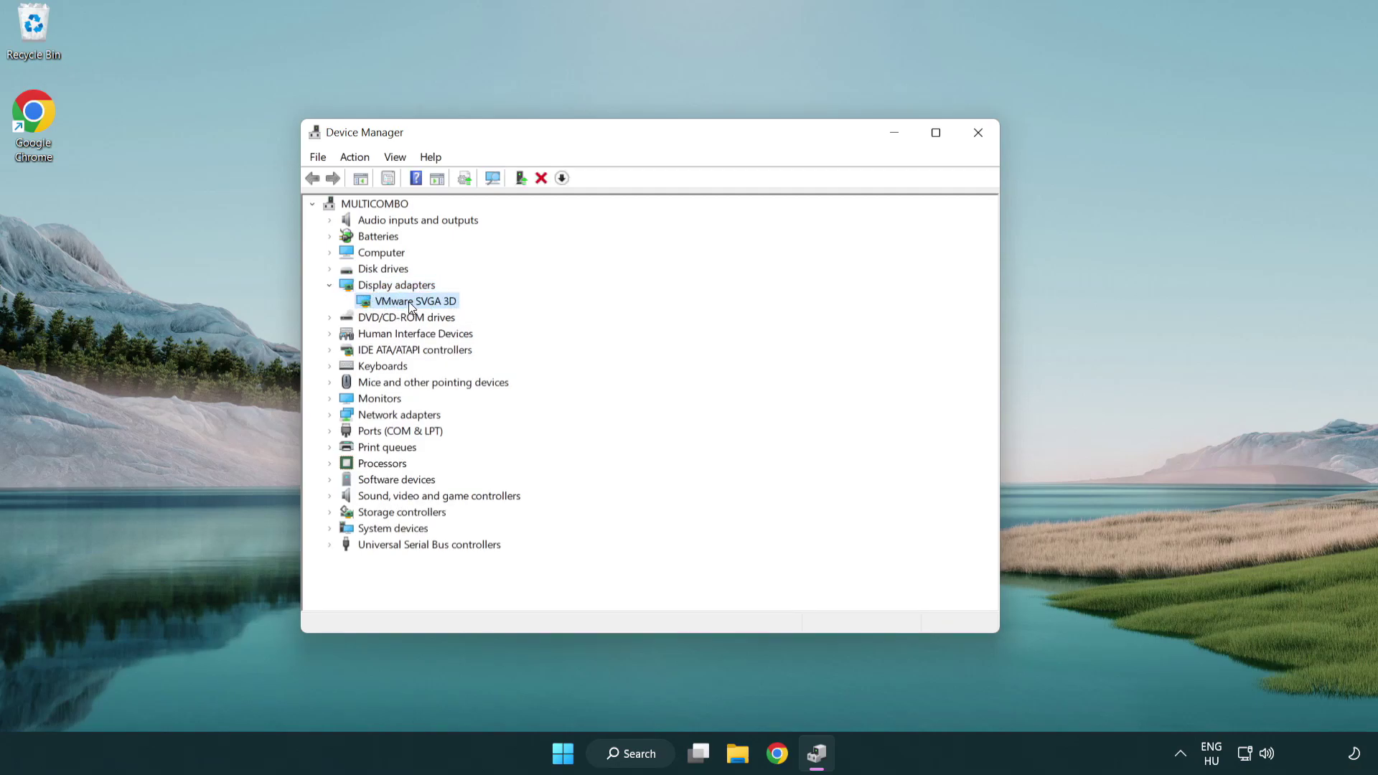
- Search automatically for an updated VMware SVGA 3D driver, then close the wizard
right_click(408, 303)
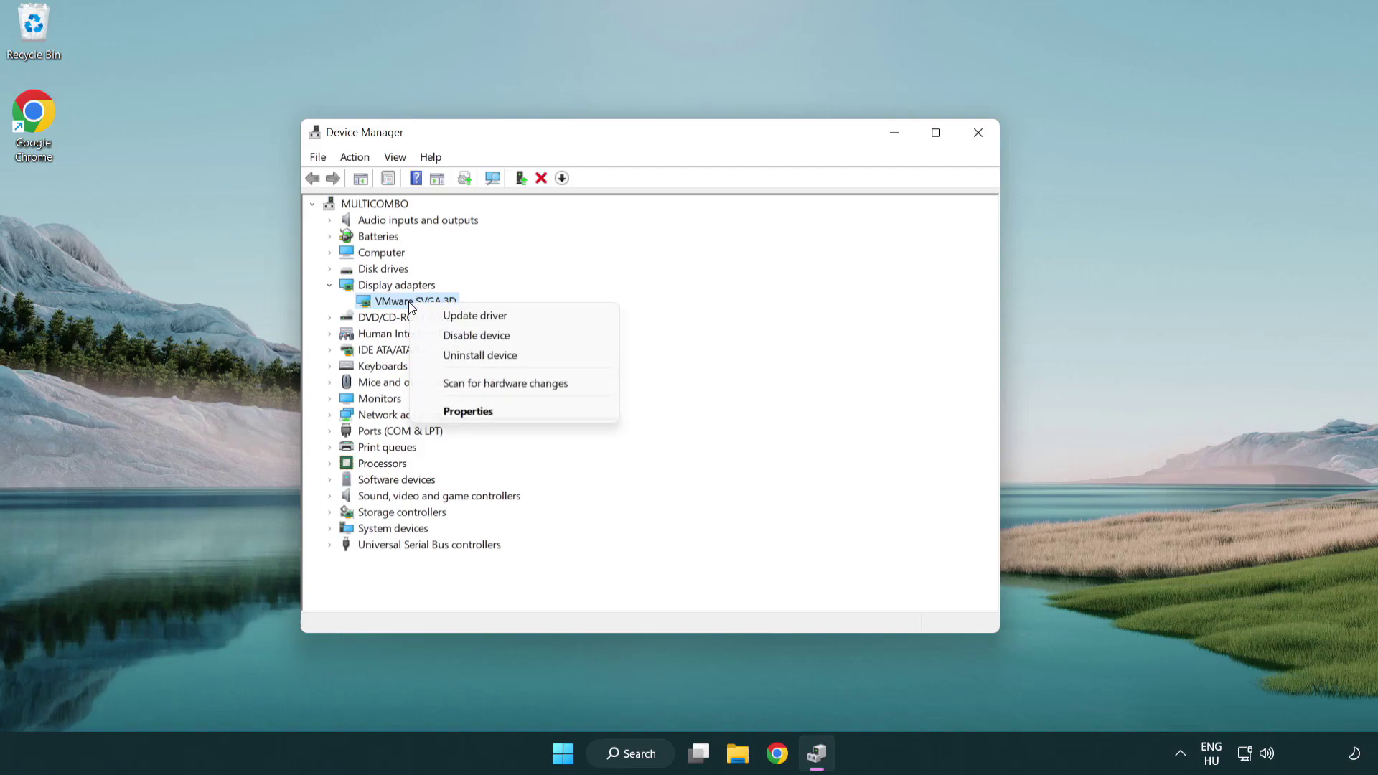
left_click(544, 319)
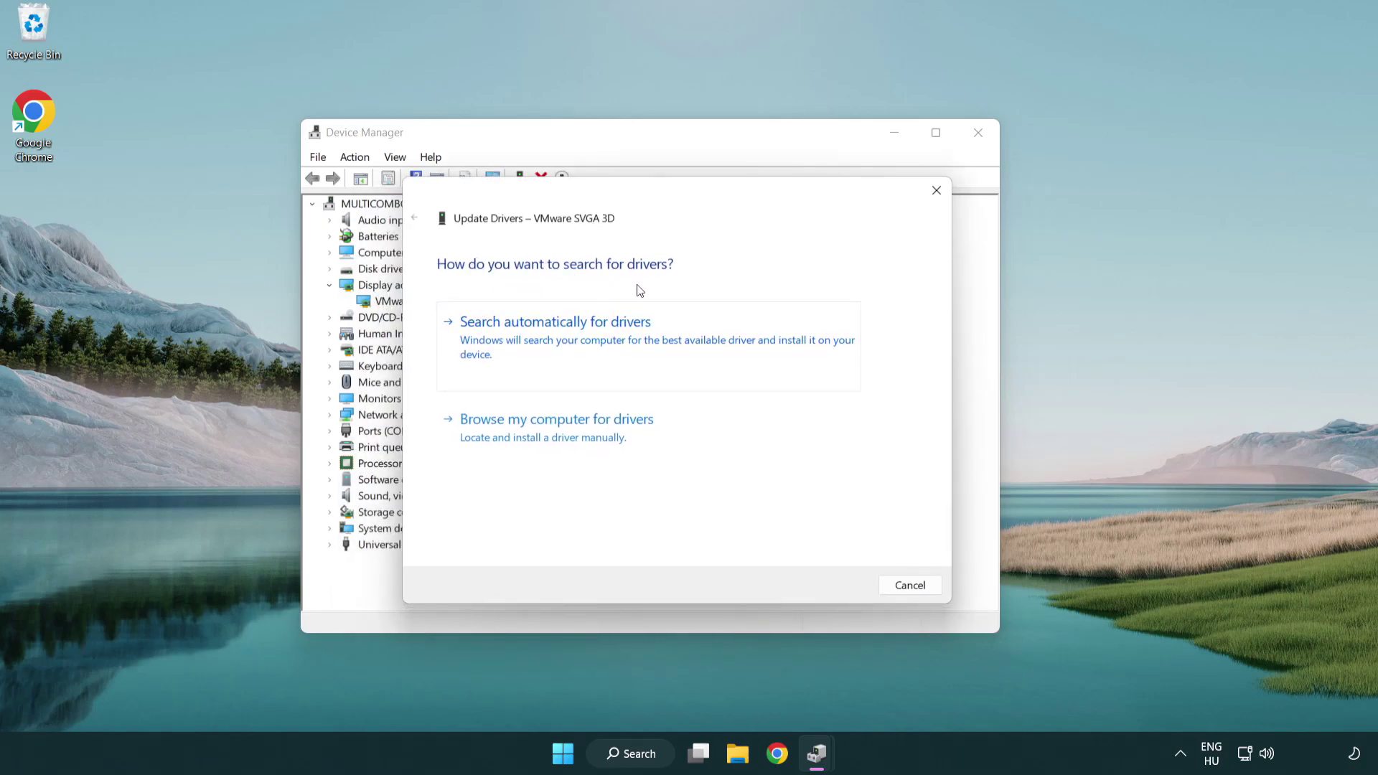
left_click(605, 335)
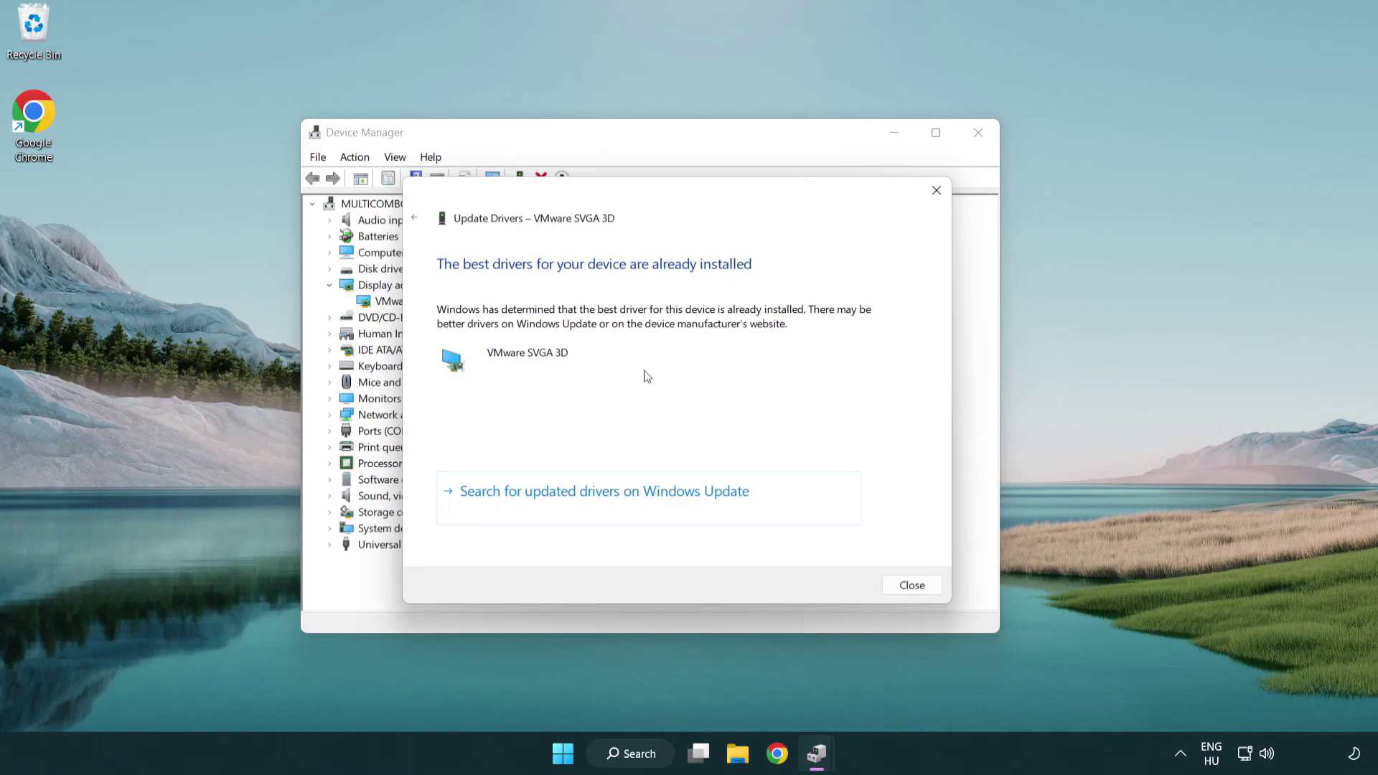
left_click(913, 586)
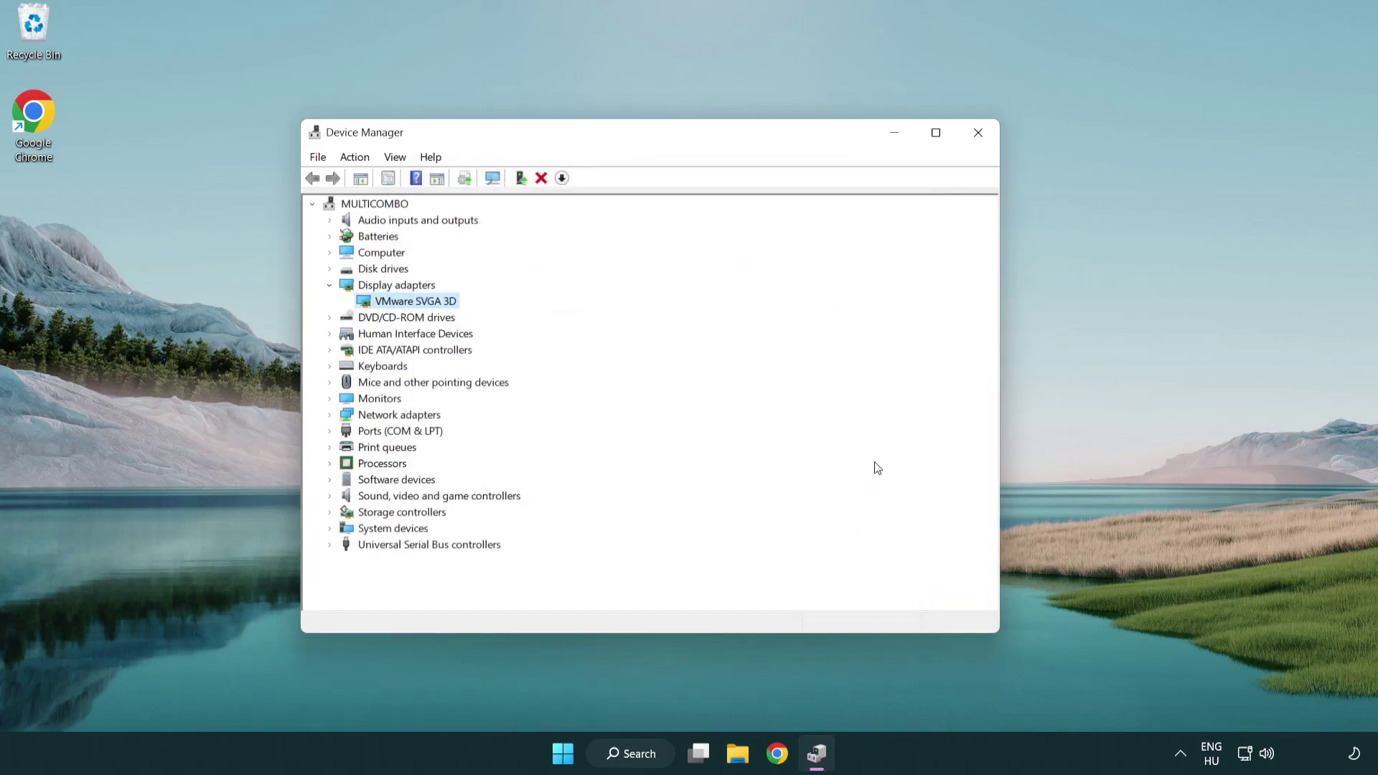
- Close Device Manager and search Windows for 'update'
left_click(979, 133)
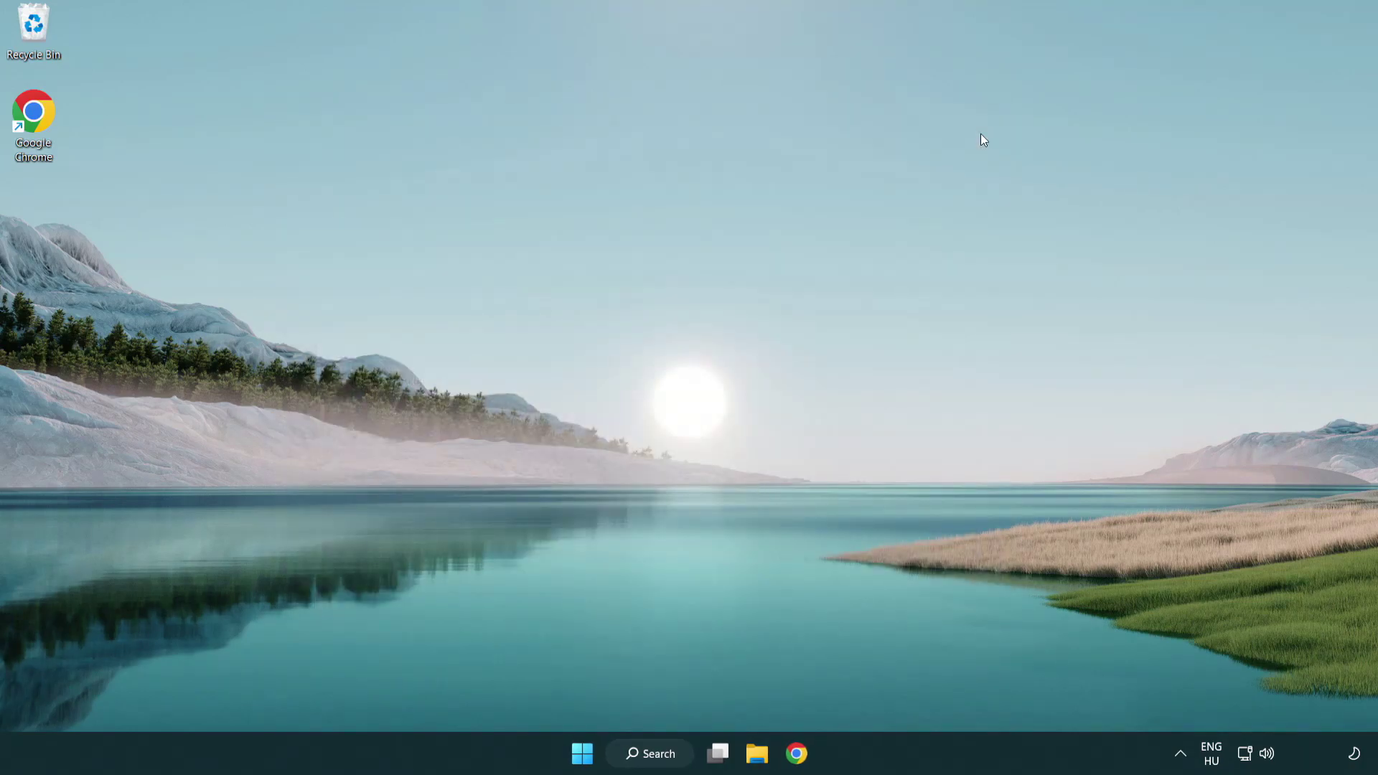
left_click(663, 750)
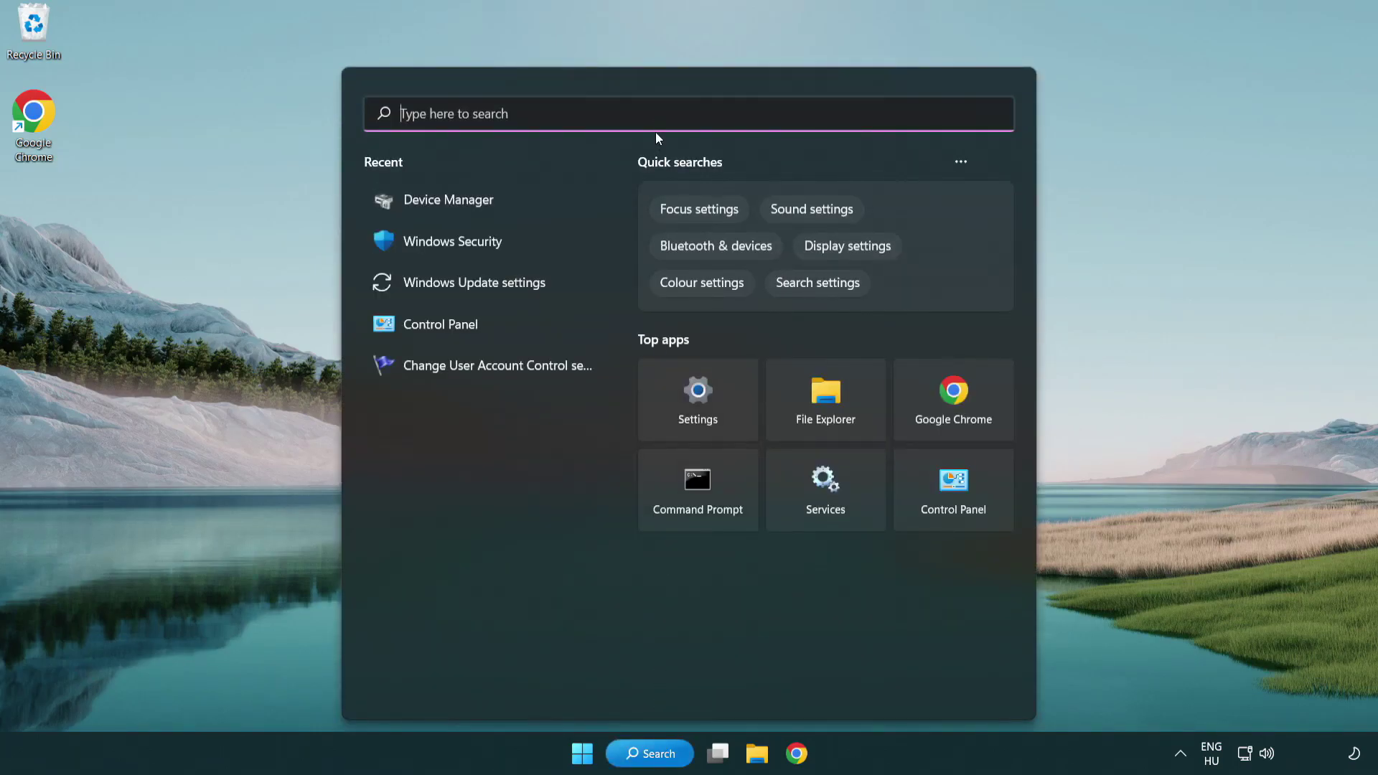
type("update")
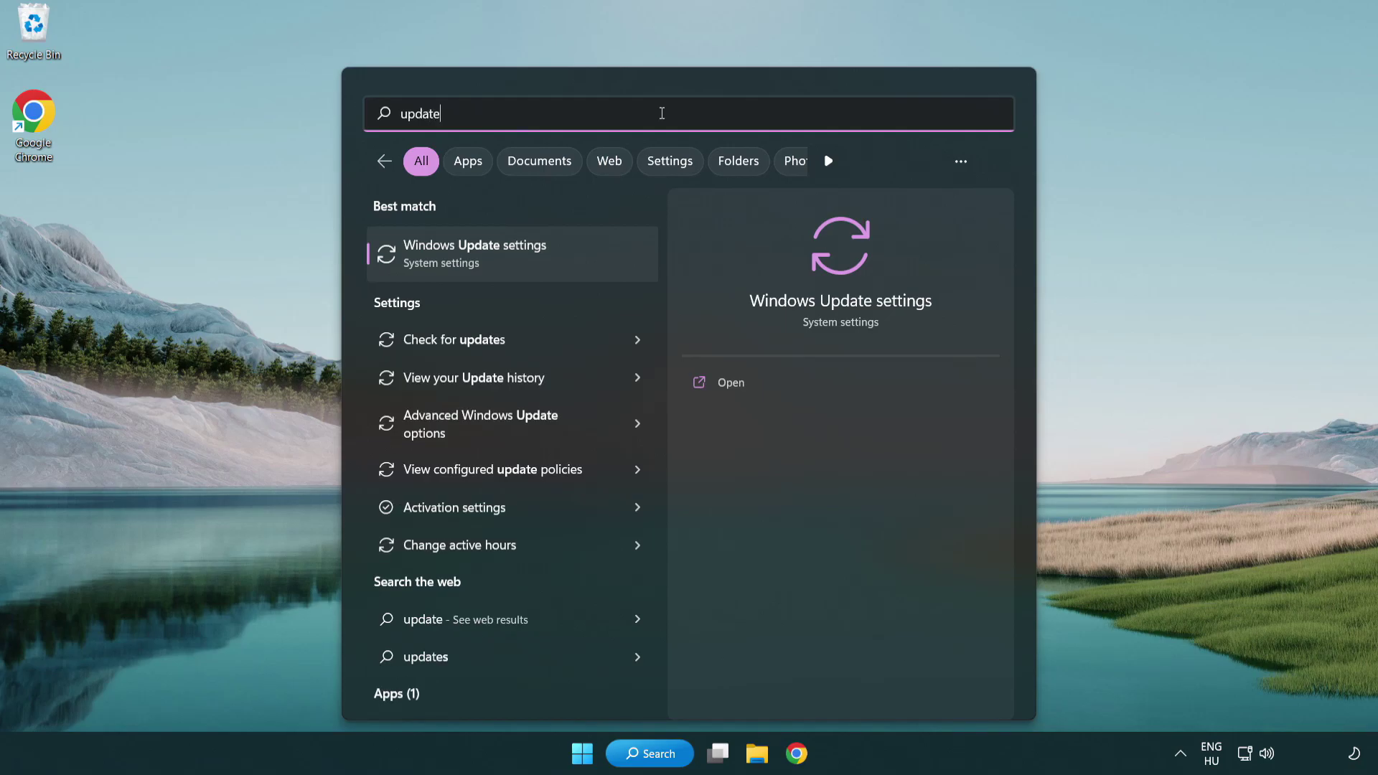
- Run a Windows Update check in Settings, then close Settings once it reports up to date
left_click(536, 260)
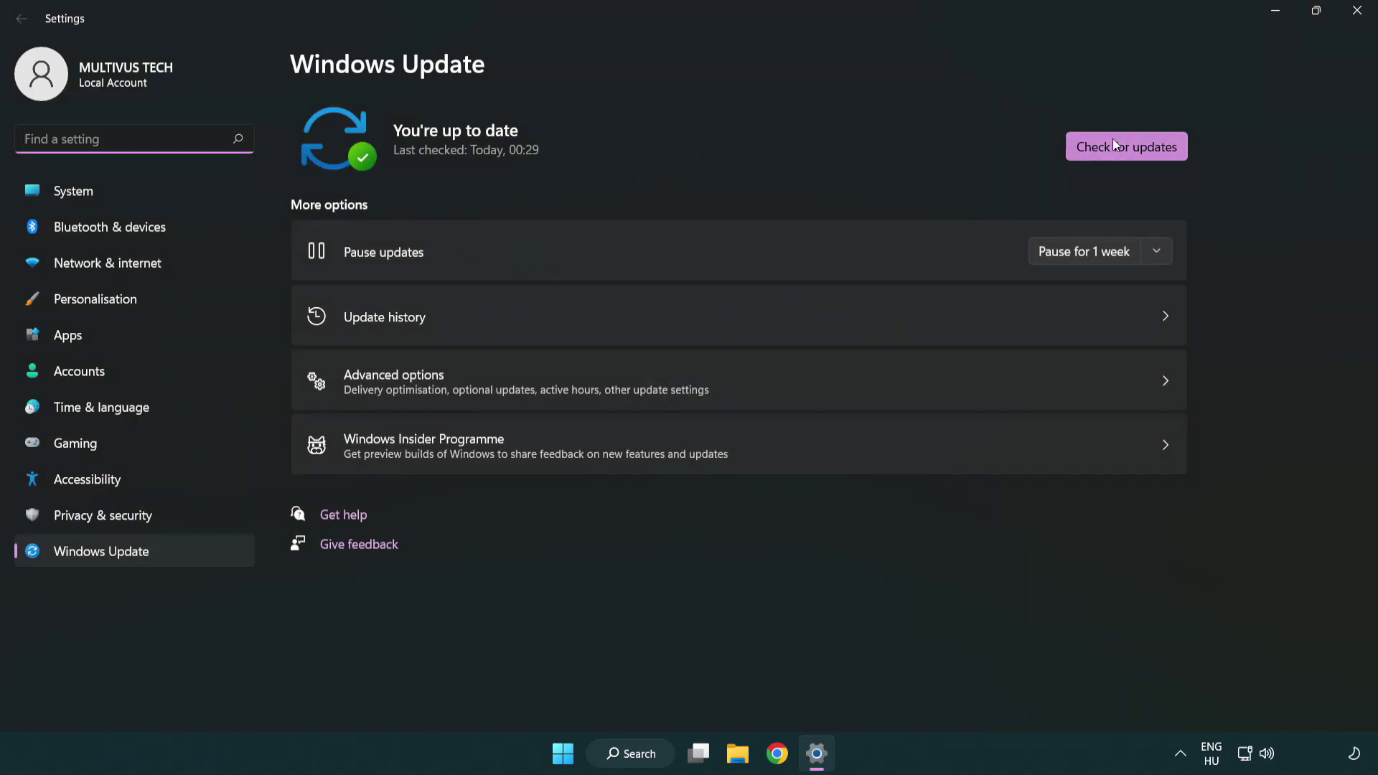
left_click(1150, 156)
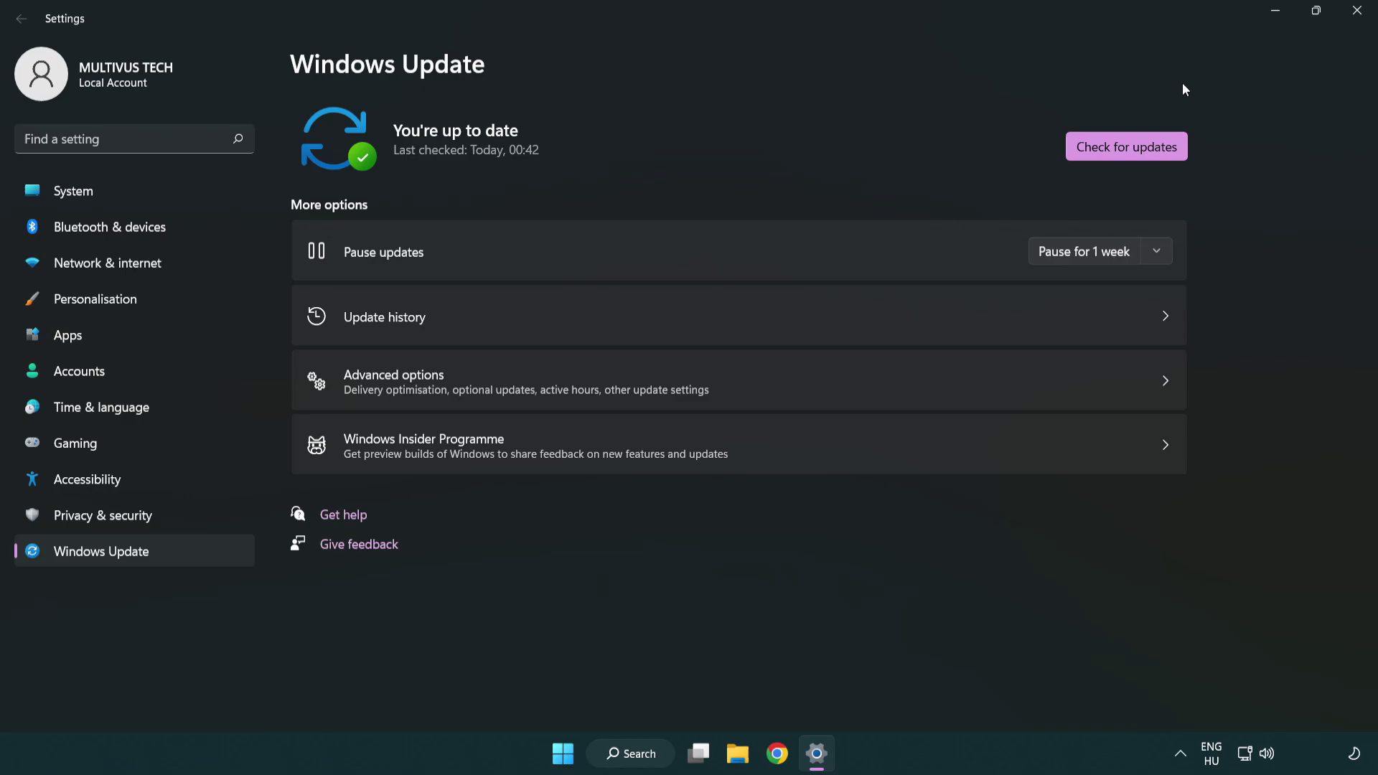
left_click(1351, 22)
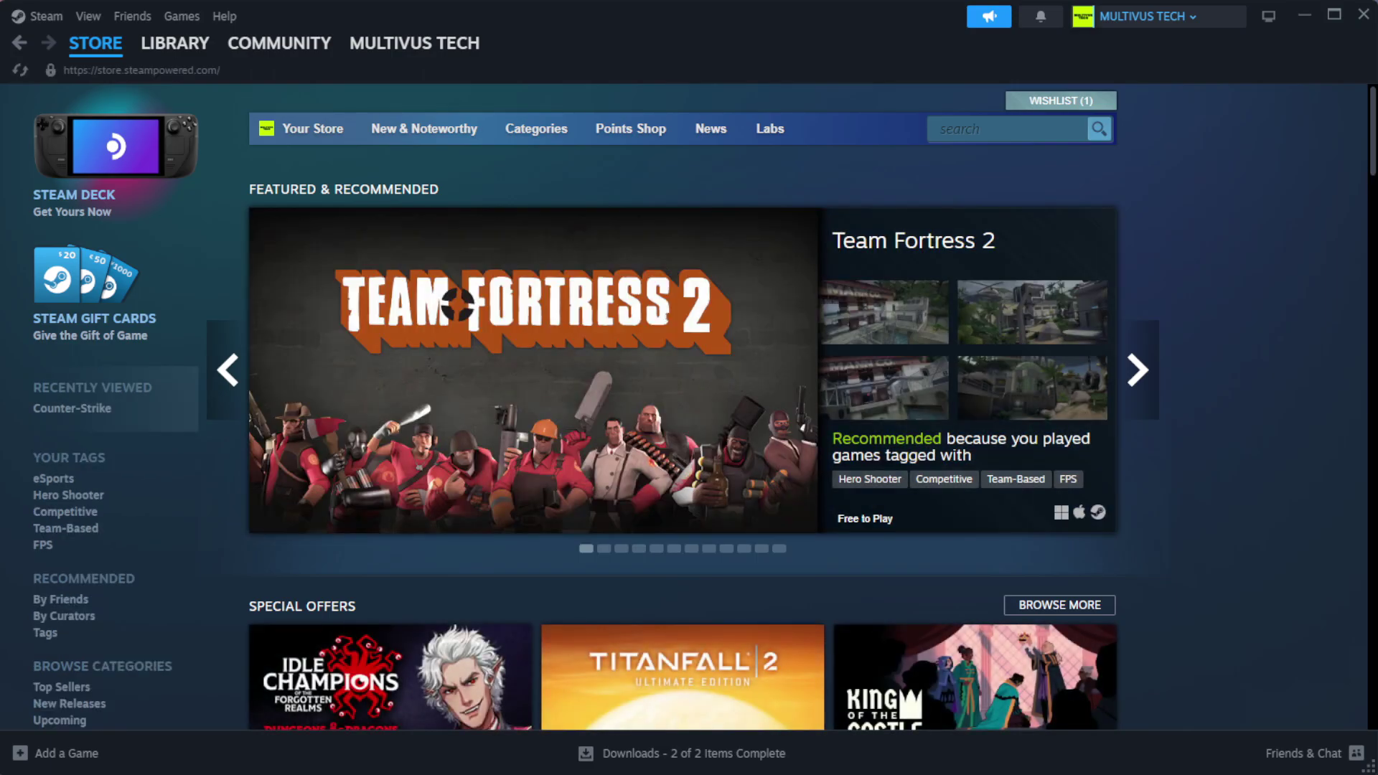
- Verify YOUR NOT WORKING GAME's files from its Steam Properties > Installed Files page
mouse_move(140, 51)
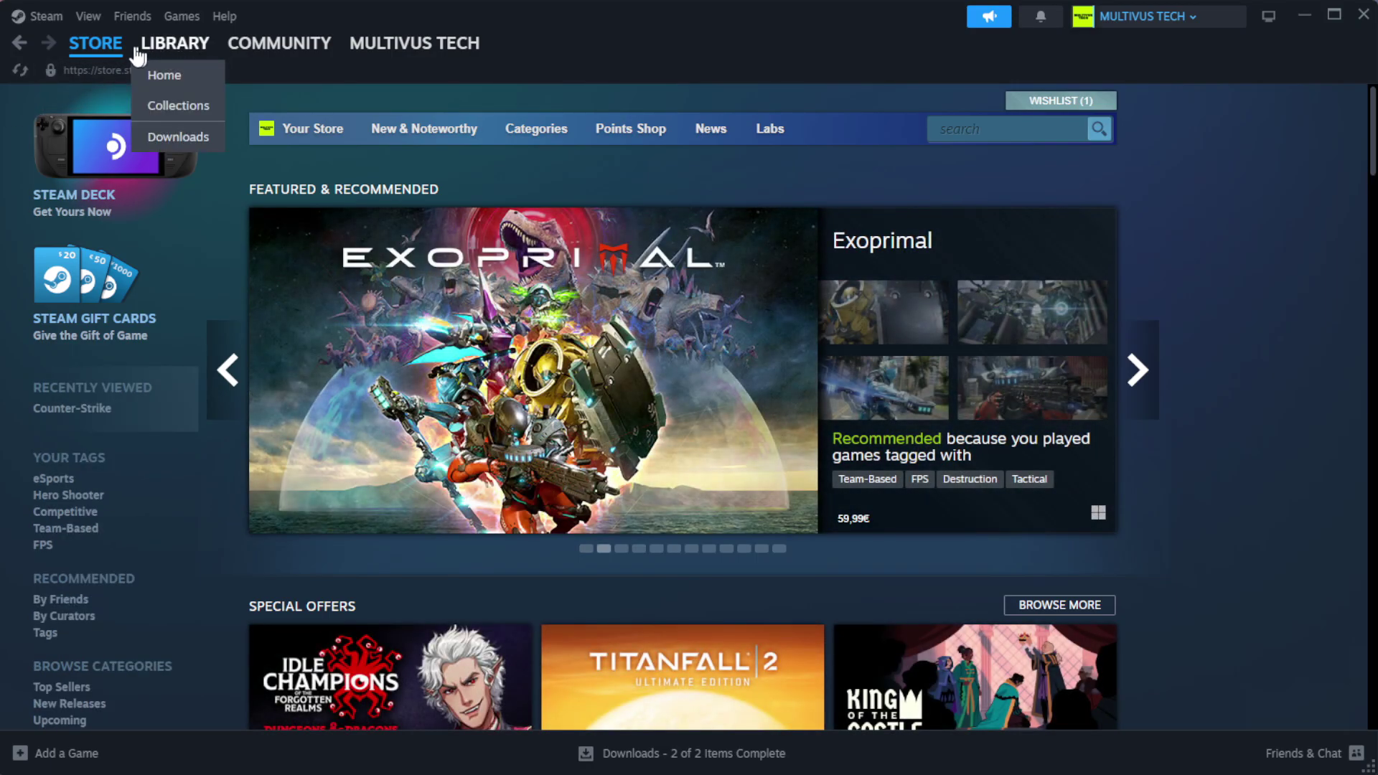
left_click(198, 74)
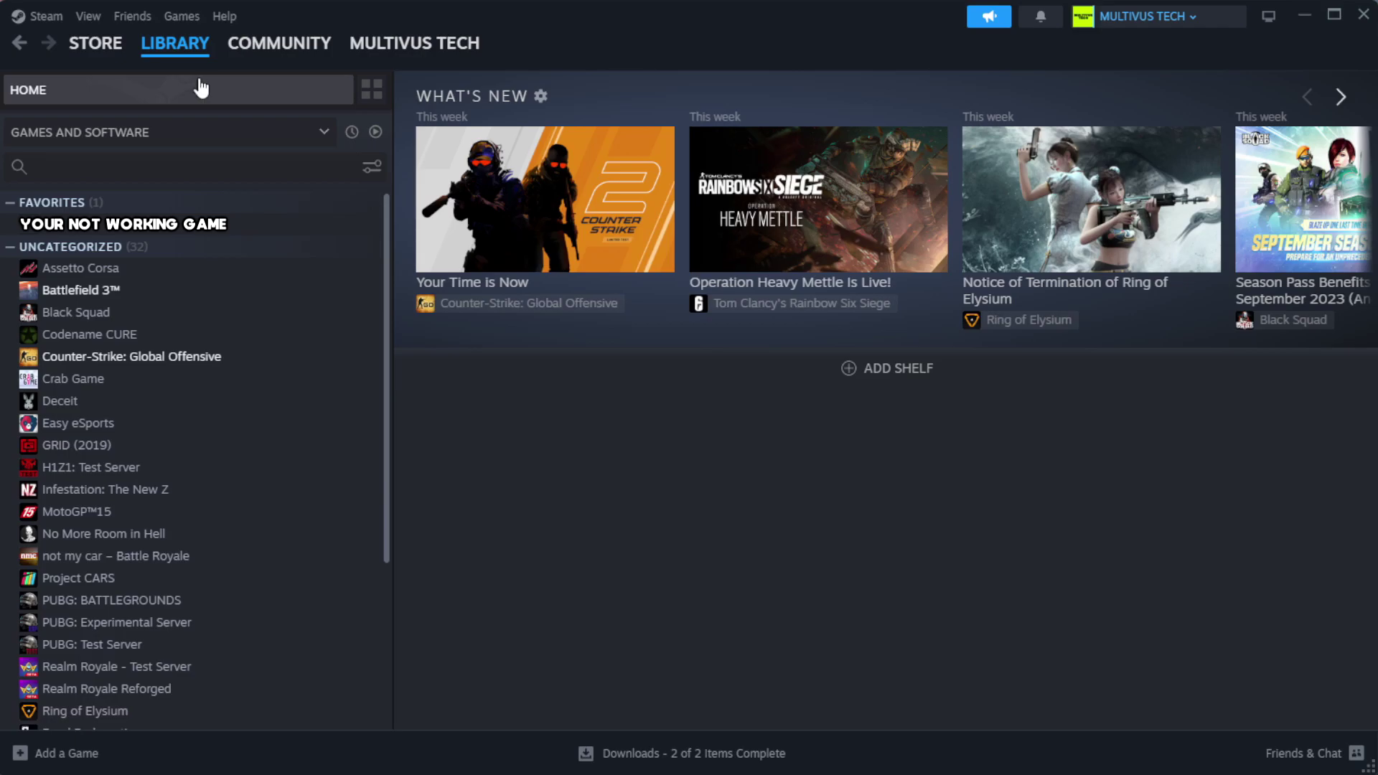
right_click(339, 228)
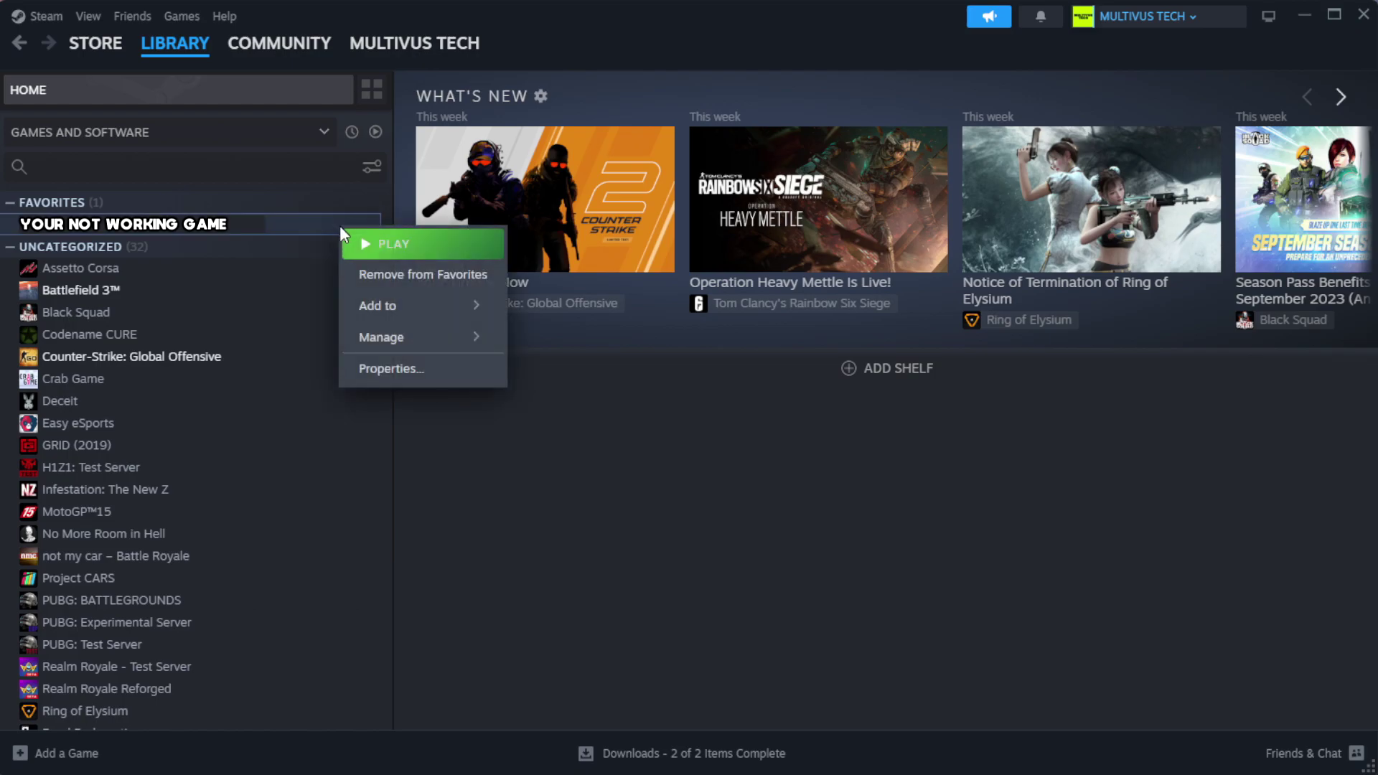
left_click(436, 382)
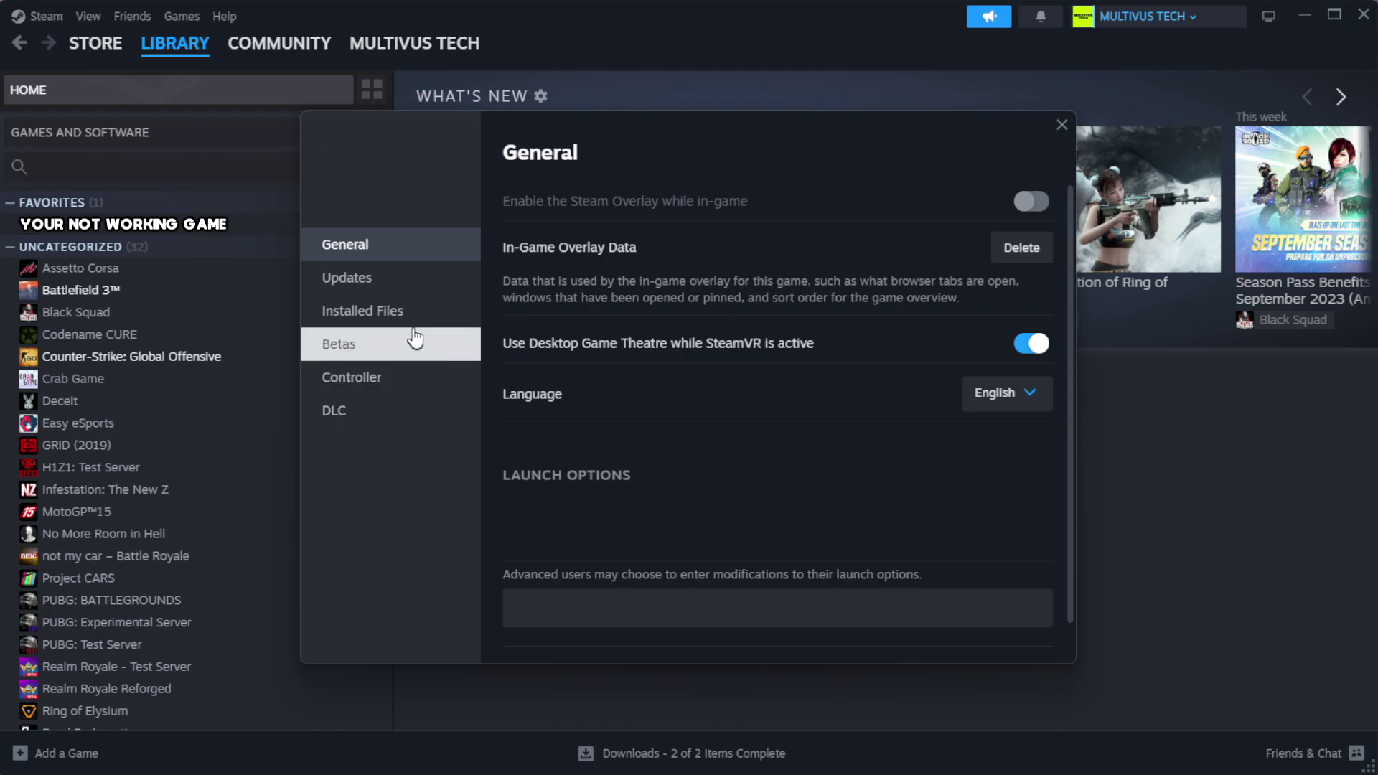
left_click(452, 327)
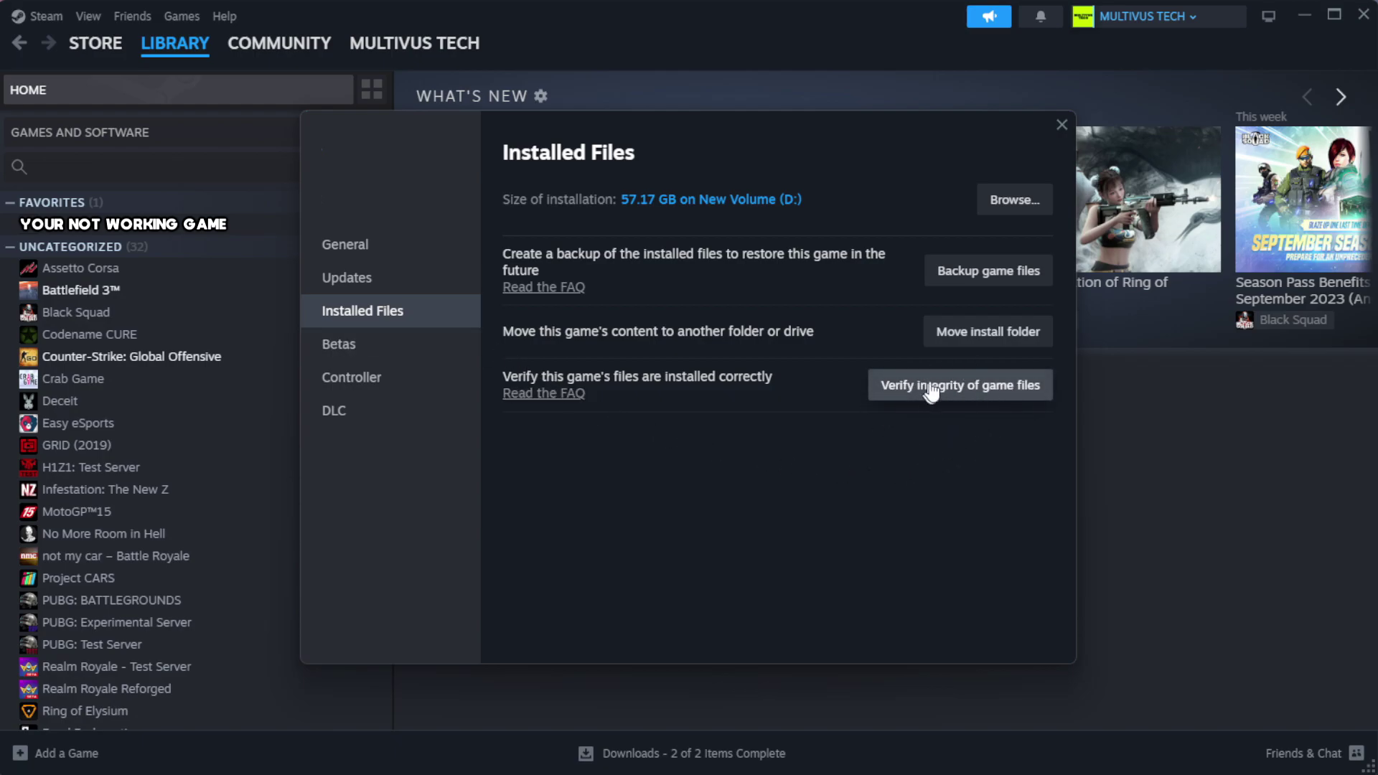
left_click(968, 400)
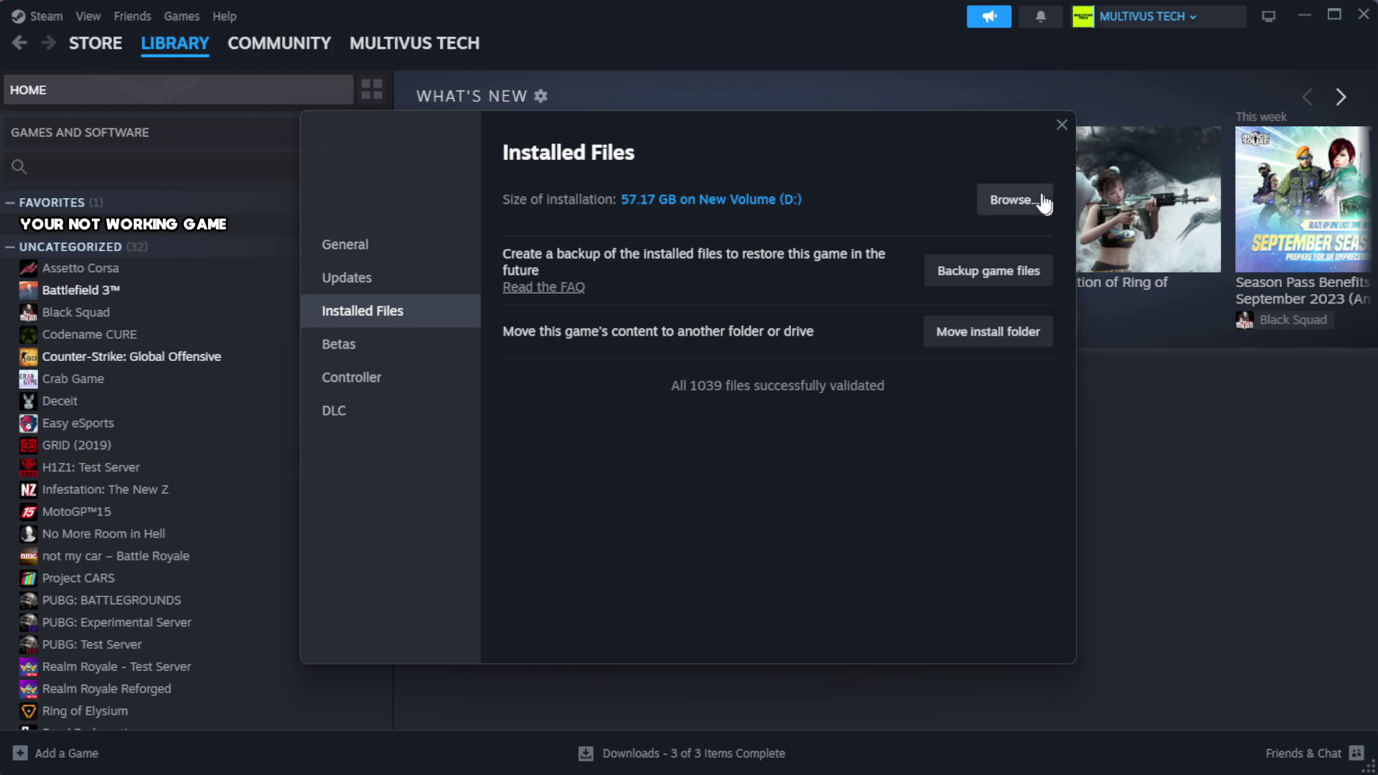
- Open the game's install folder and bring up the YOUR NOT WORKING GAME shortcut's Properties
left_click(1012, 216)
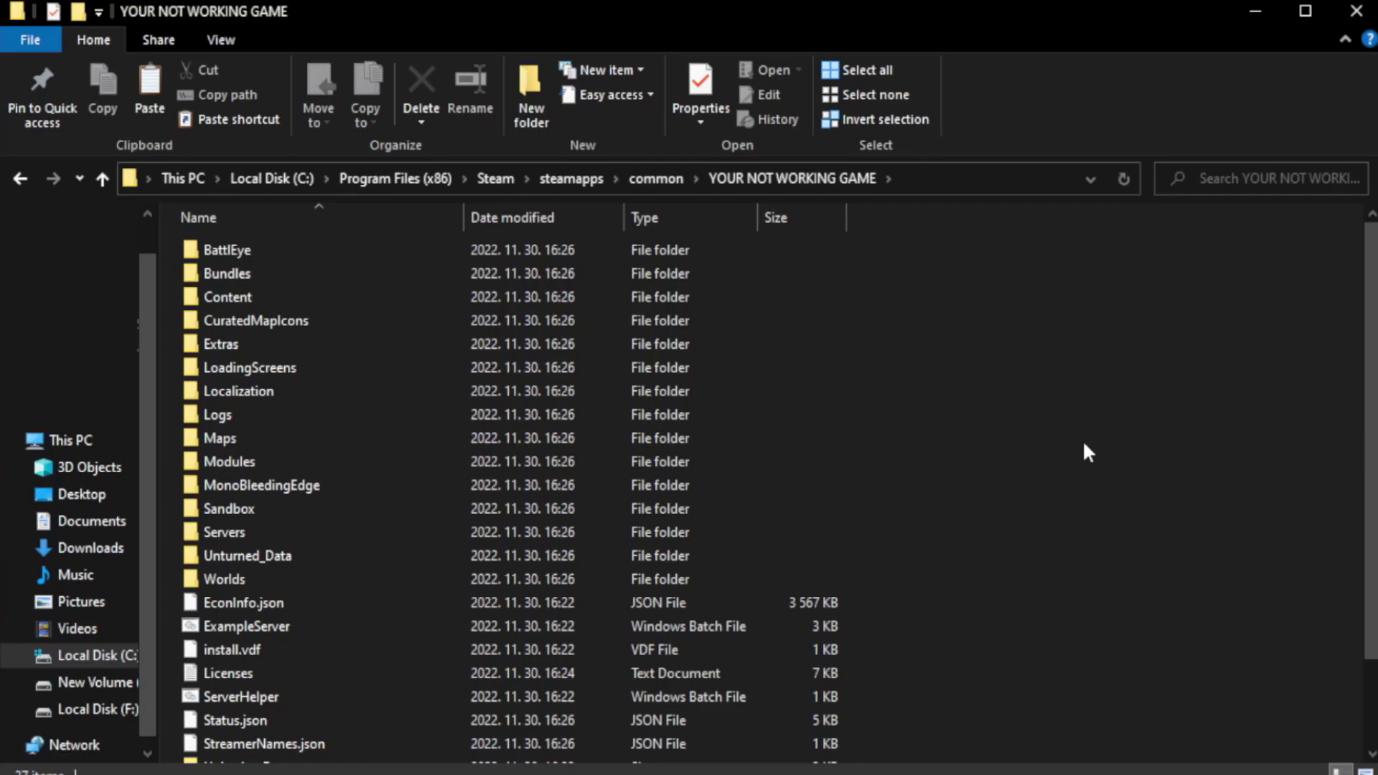
scroll(1373, 388, "down", 2)
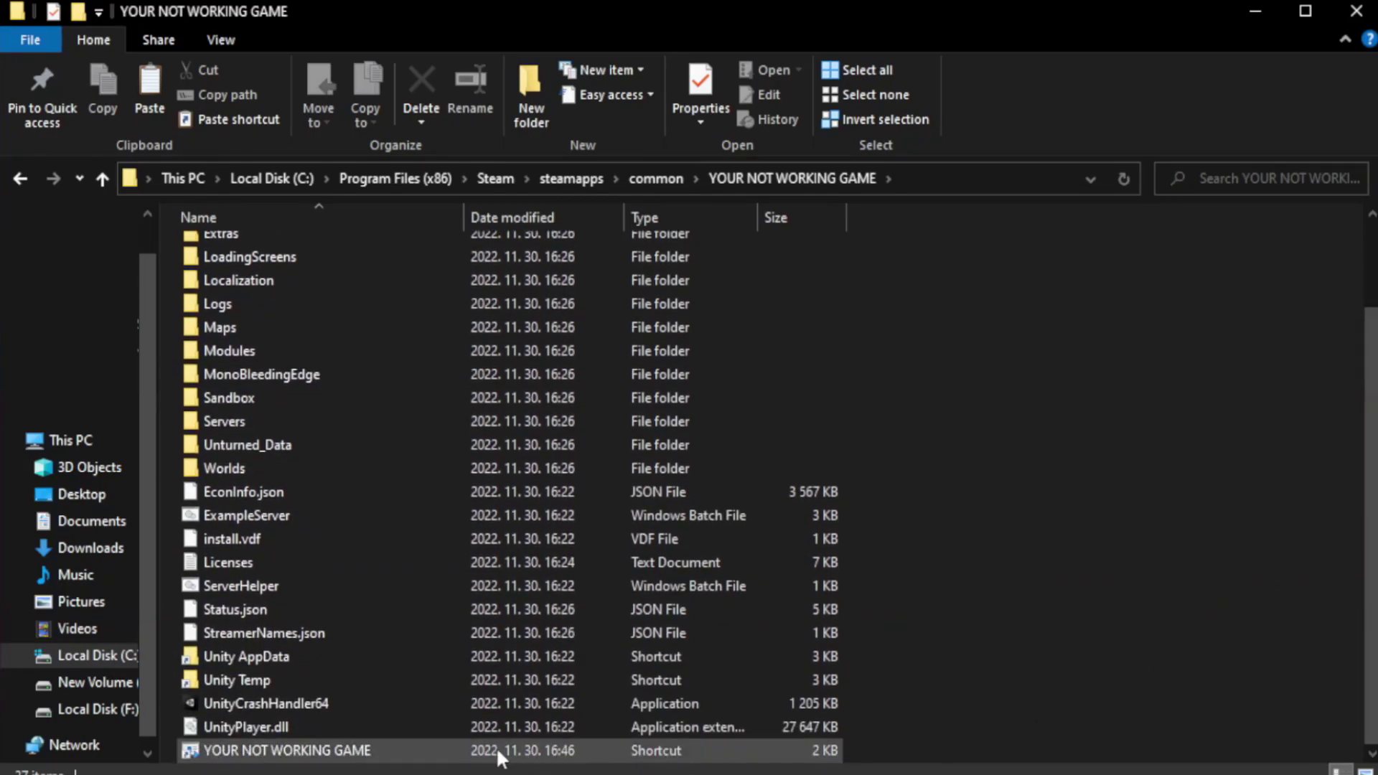
left_click(502, 750)
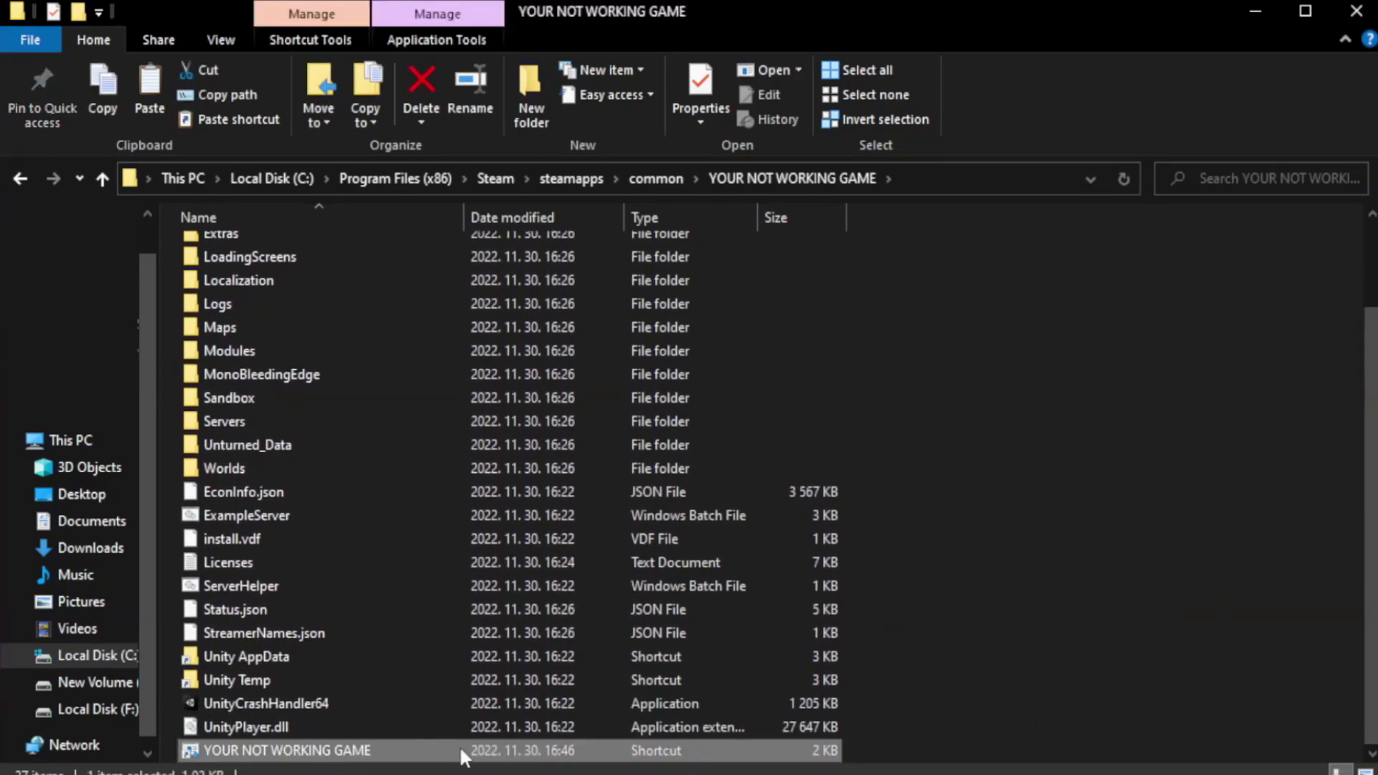
right_click(459, 750)
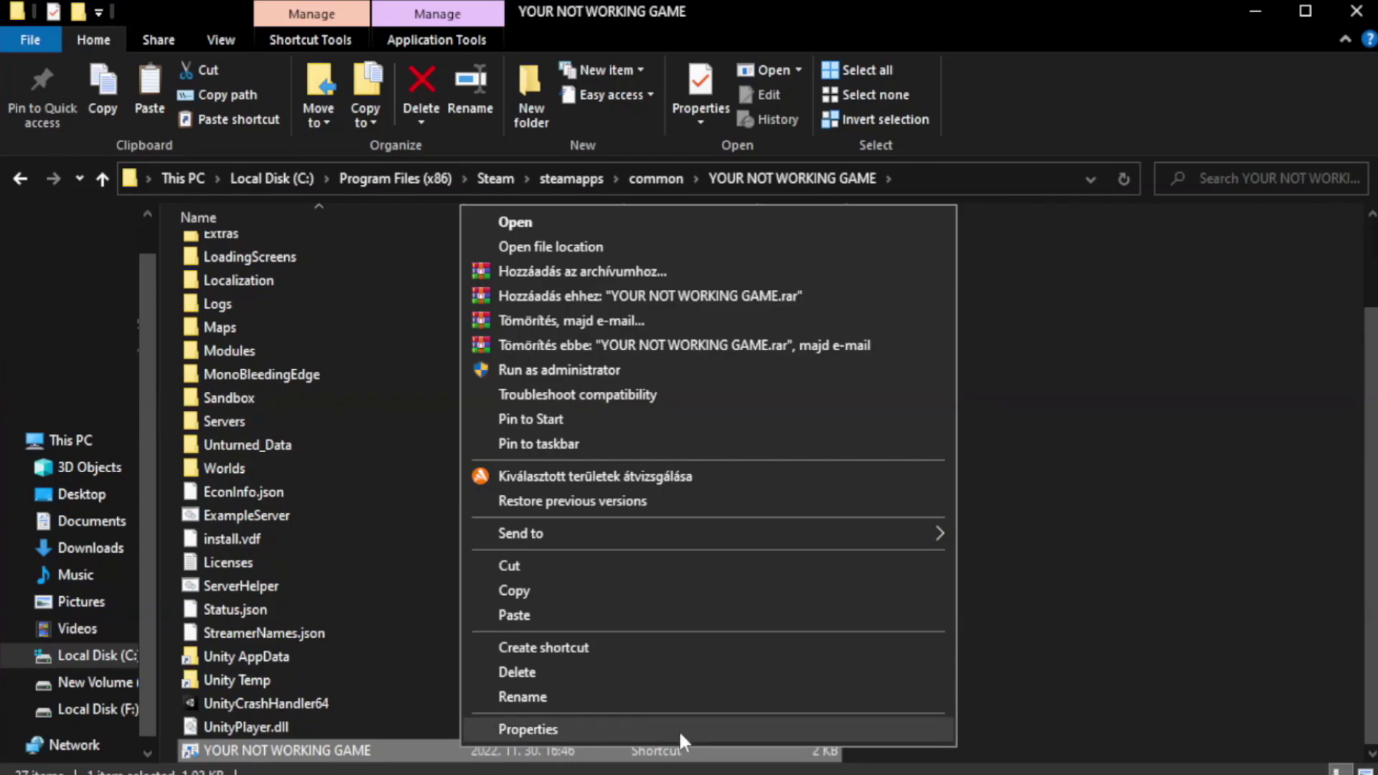
left_click(702, 728)
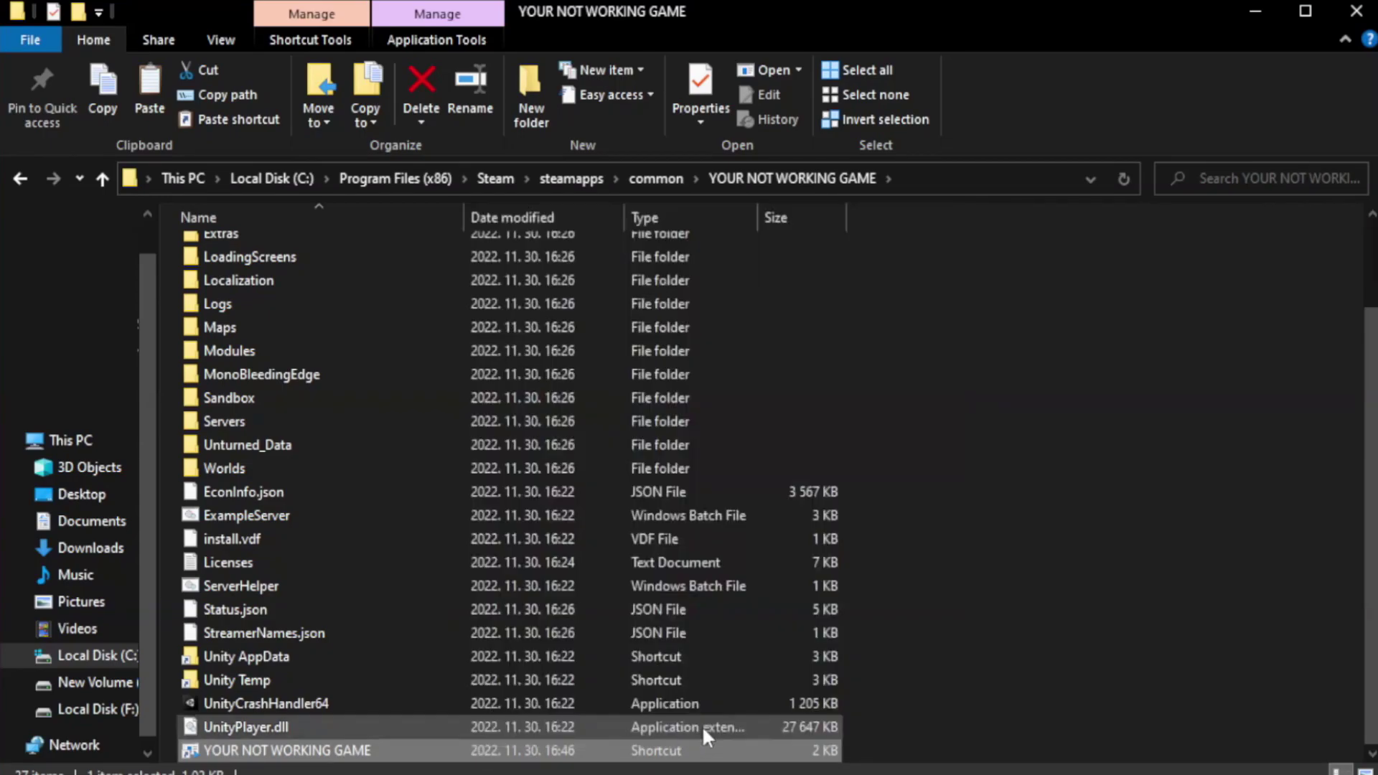
left_click_drag(687, 386, 691, 141)
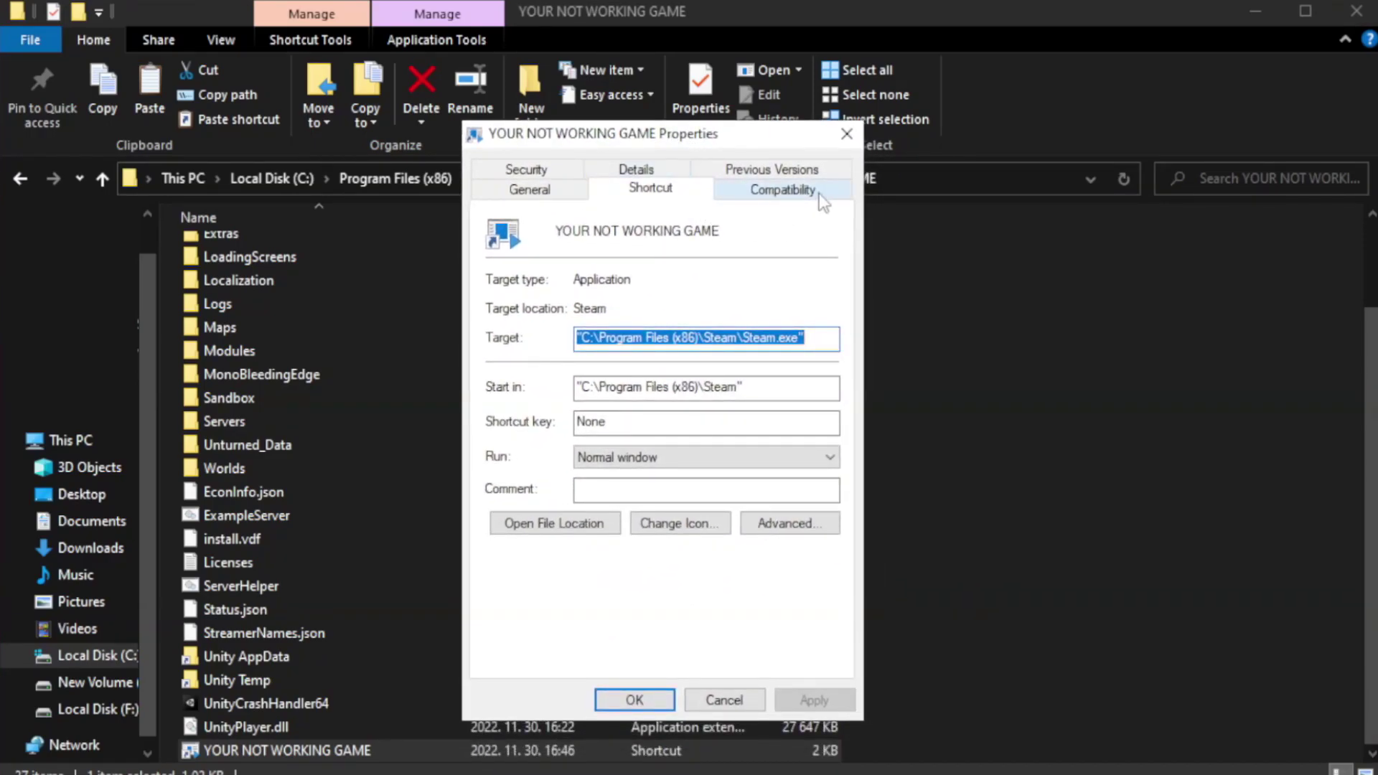
- Set the shortcut to Windows 8 compatibility mode and run as administrator, then apply
left_click(775, 192)
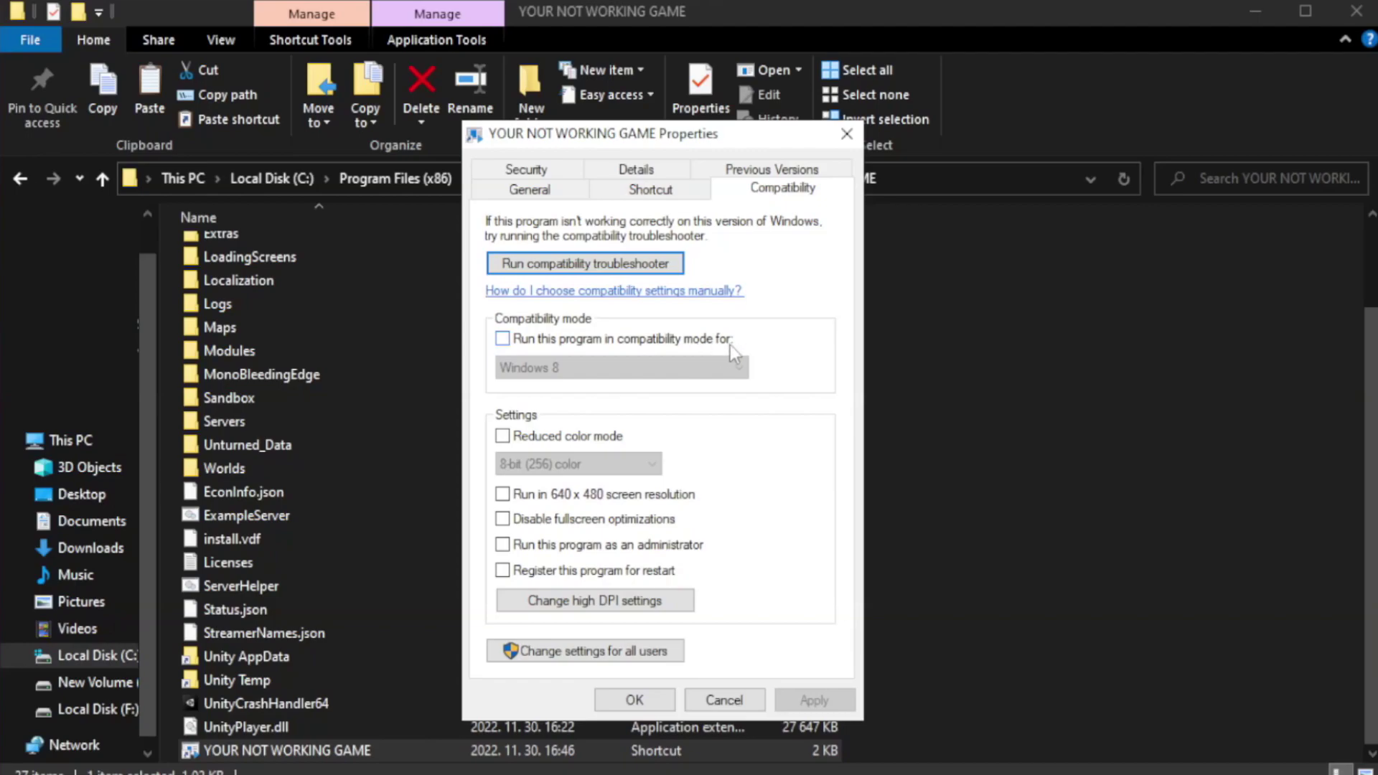
left_click(547, 343)
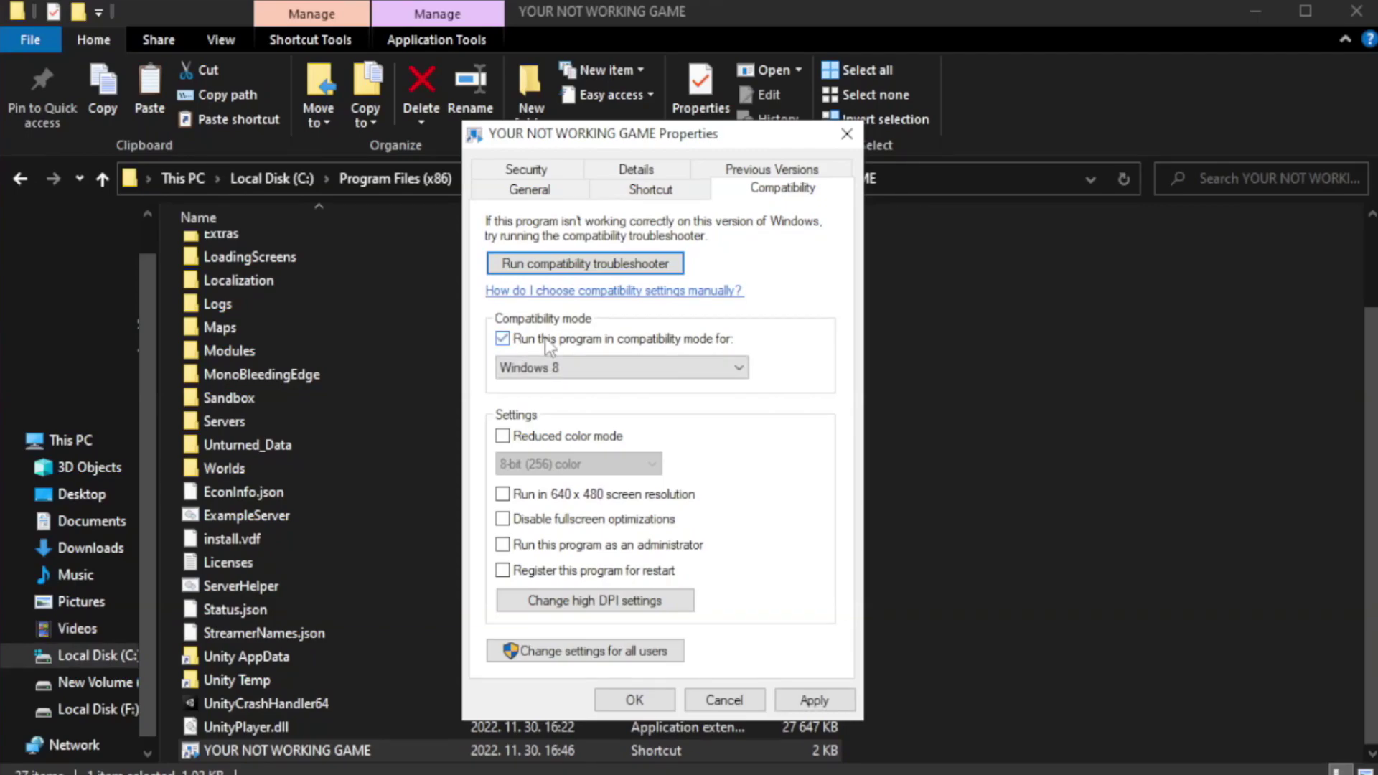
left_click(608, 366)
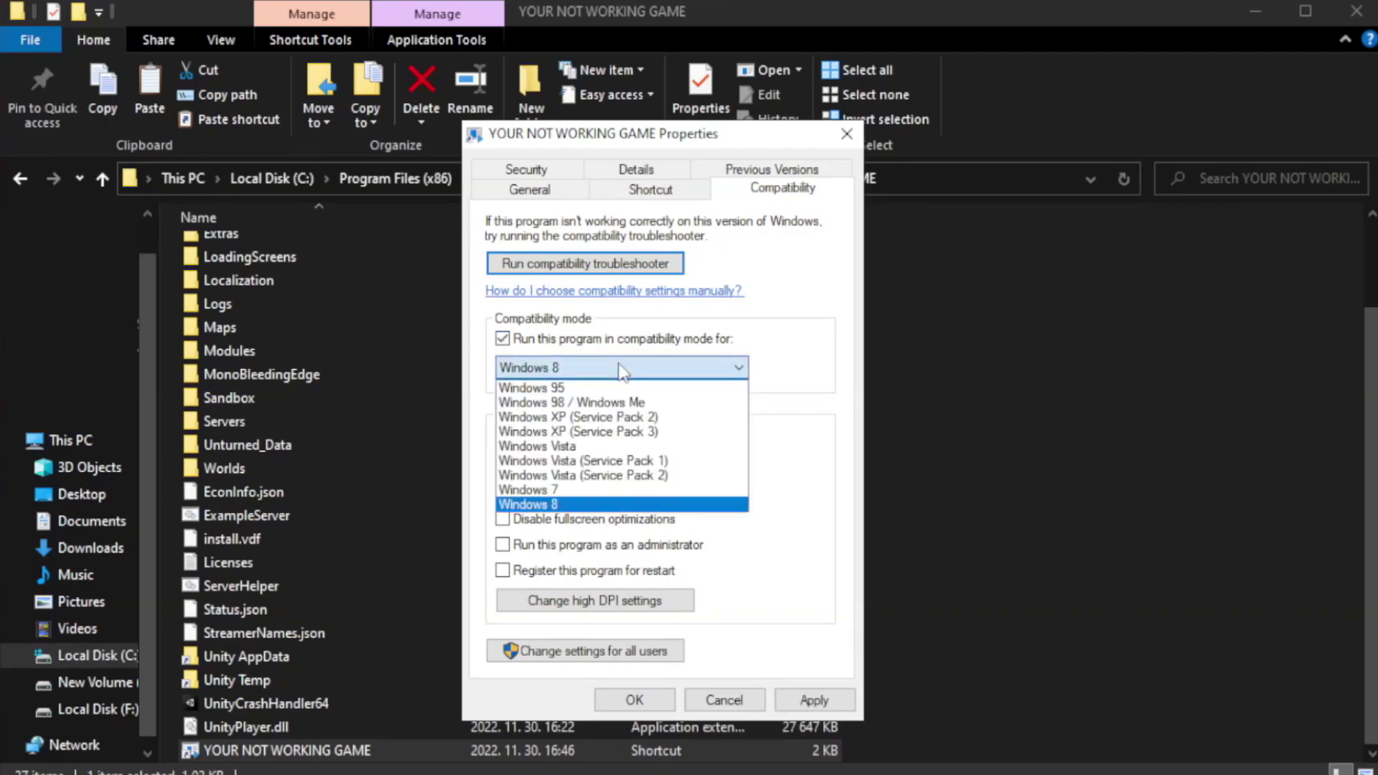
left_click(585, 506)
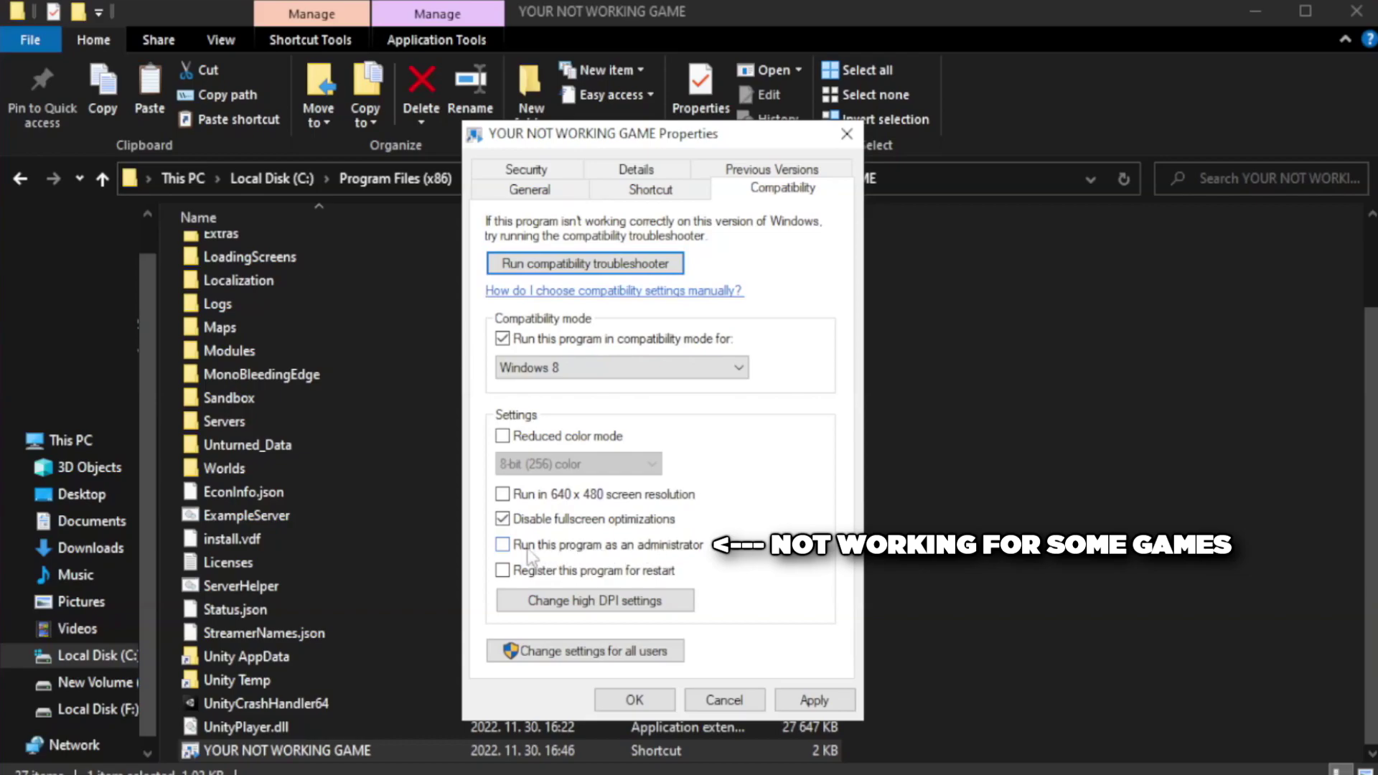
left_click(543, 557)
left_click(813, 700)
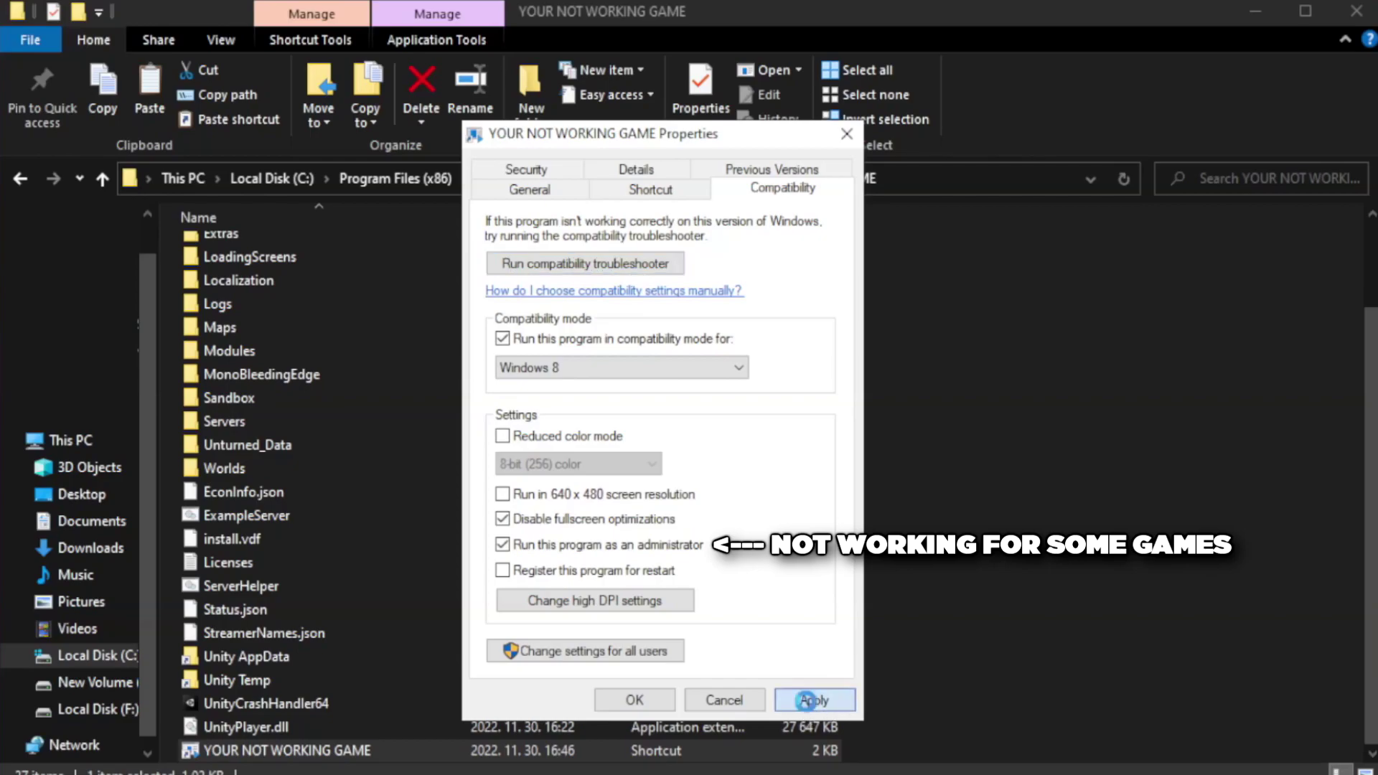
left_click(634, 700)
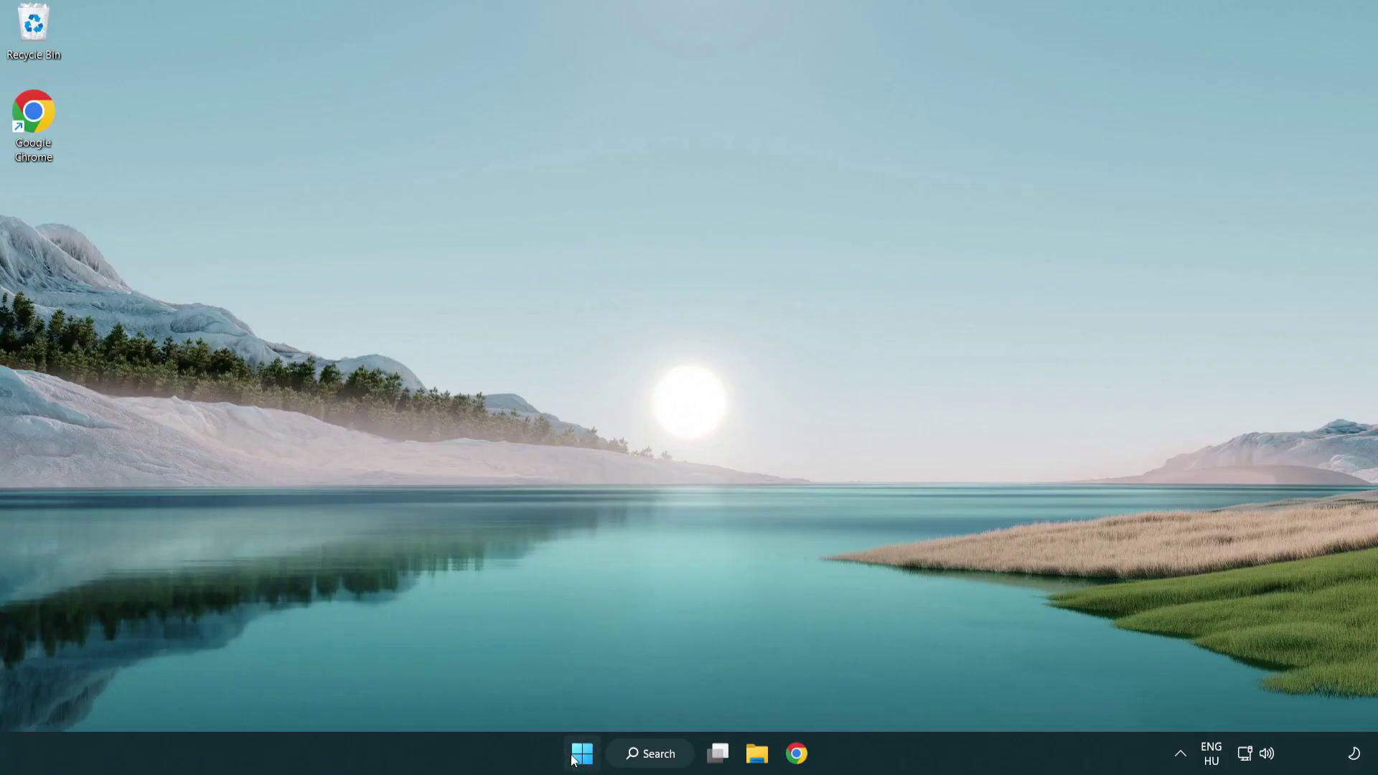
- Open Task Manager's Startup apps list from the Start button's quick-link menu
right_click(582, 759)
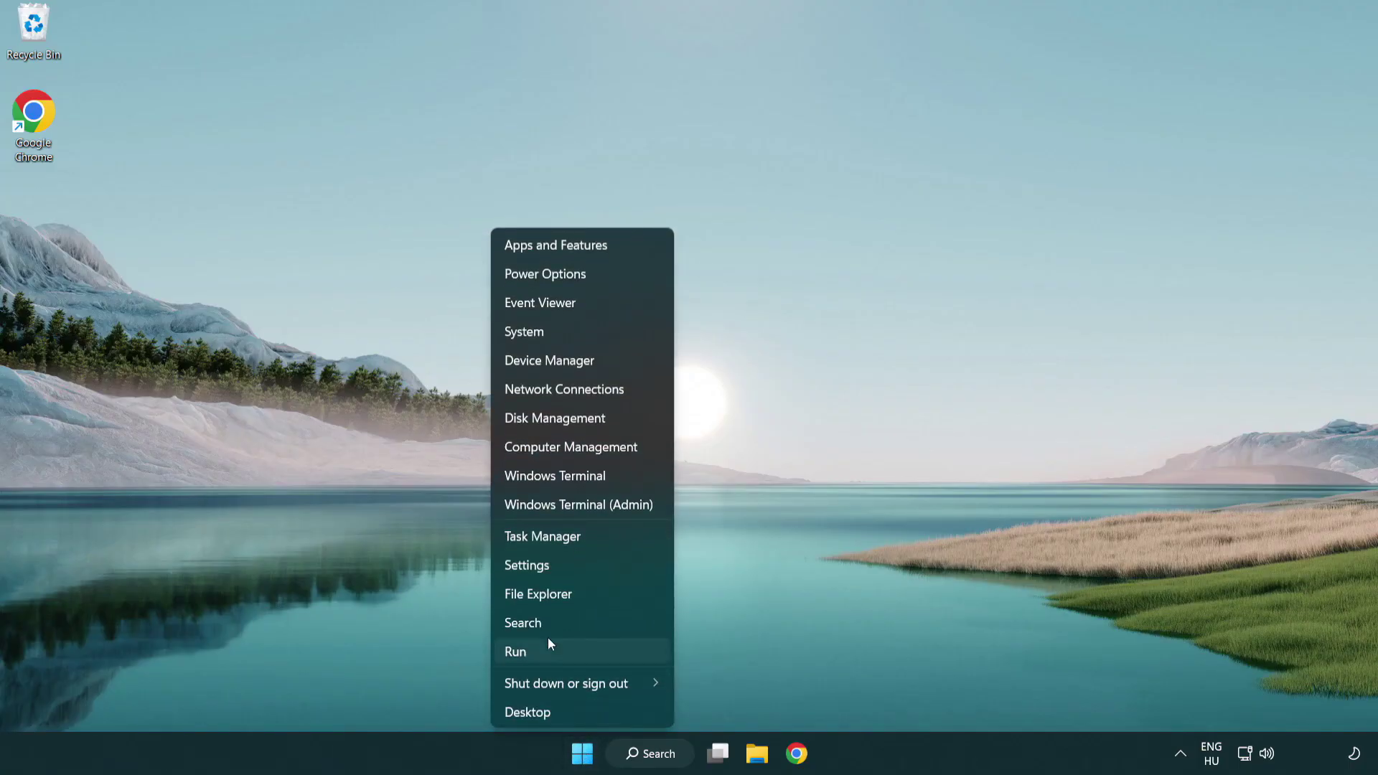
left_click(608, 539)
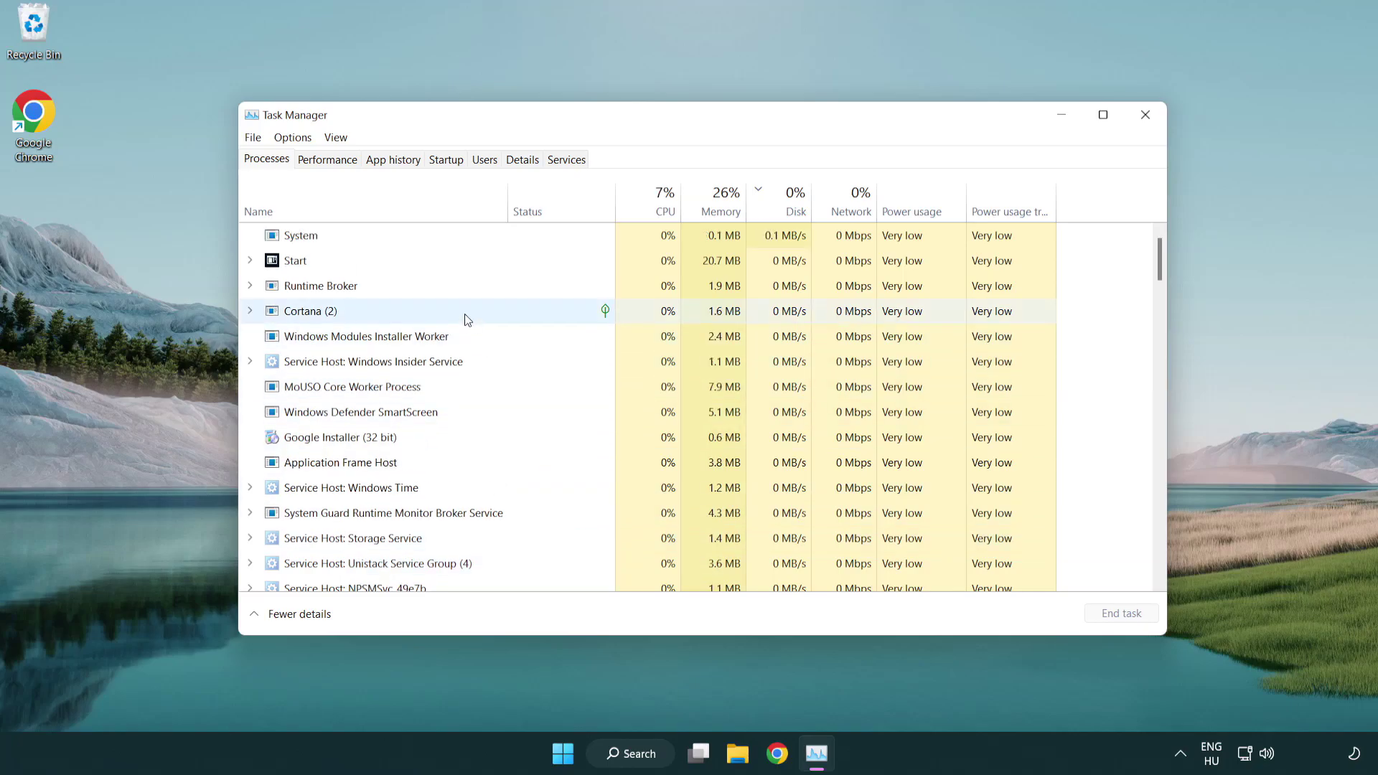
left_click(448, 160)
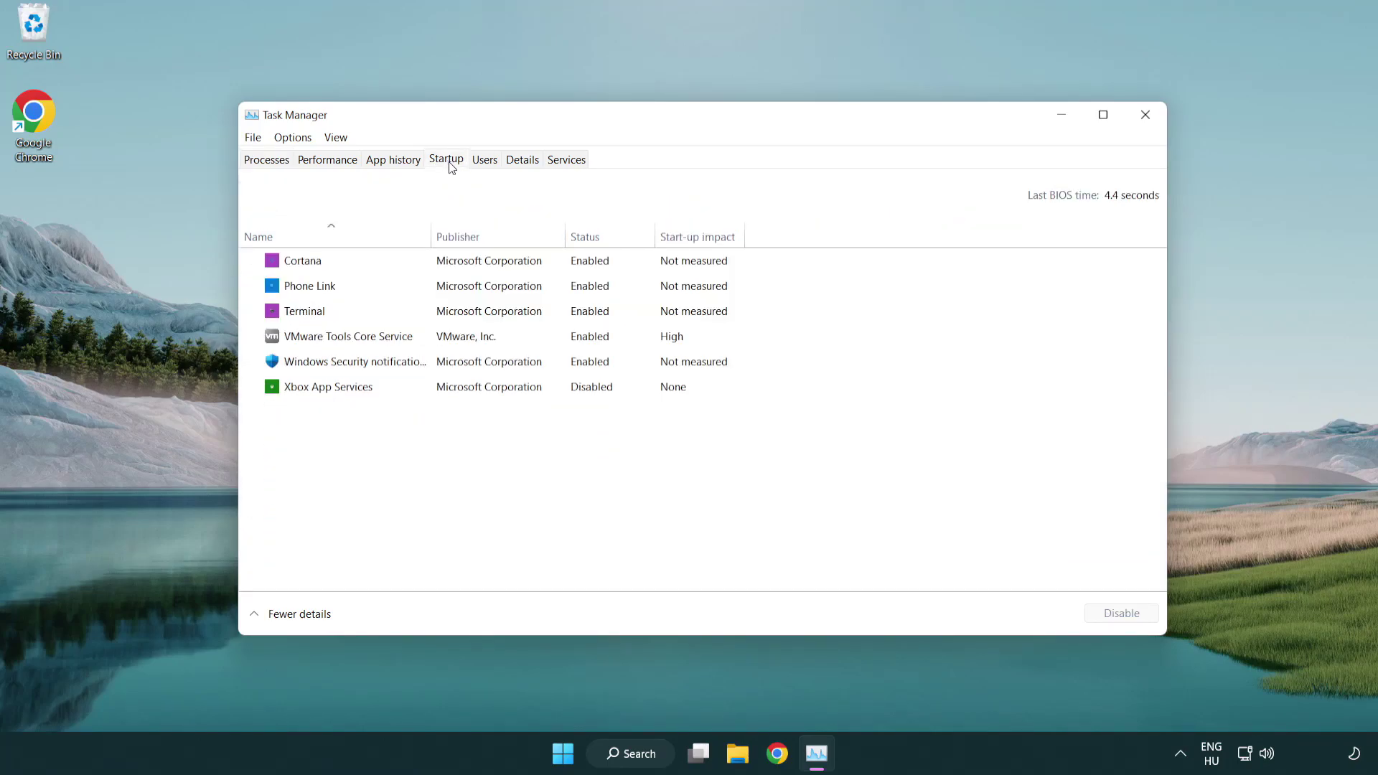
- Disable Terminal, Phone Link, Cortana and Windows Security notifications at startup
left_click(451, 313)
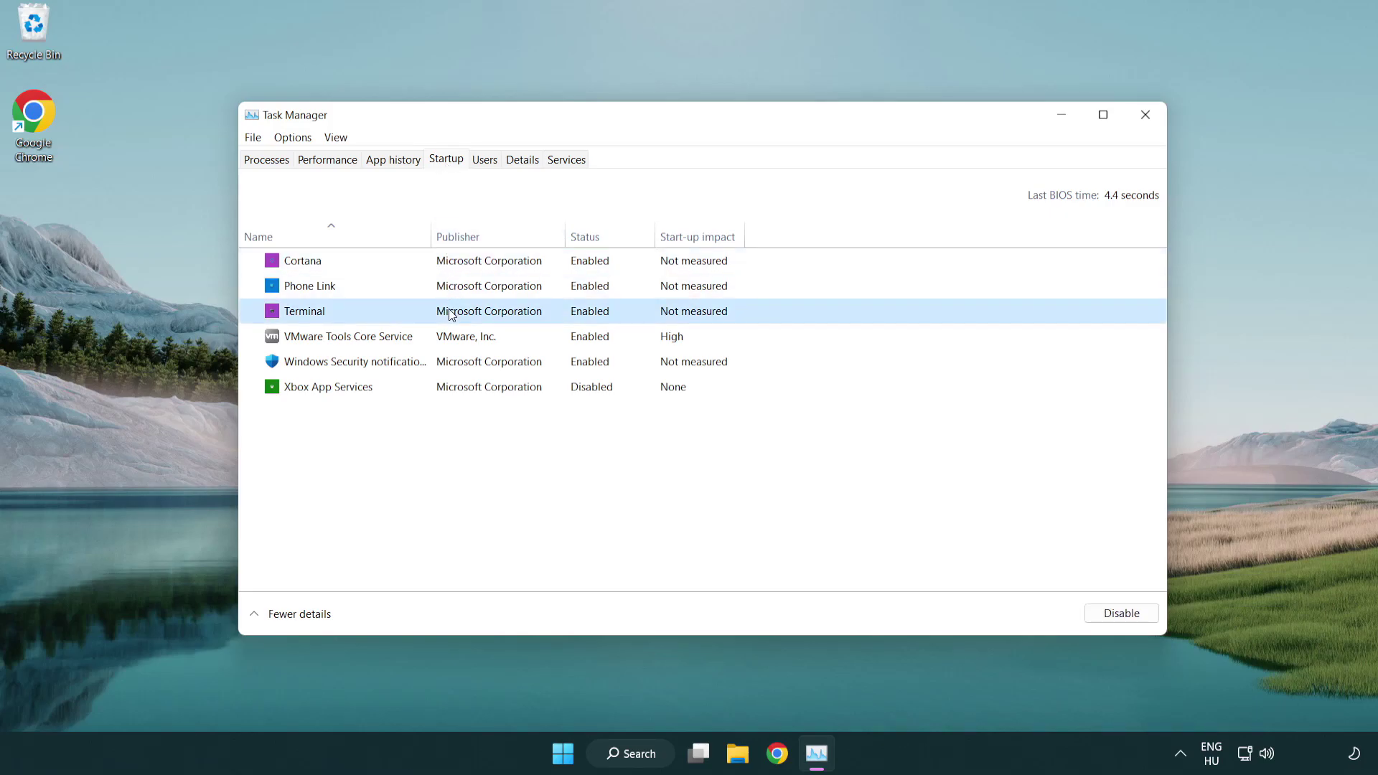
left_click(1105, 613)
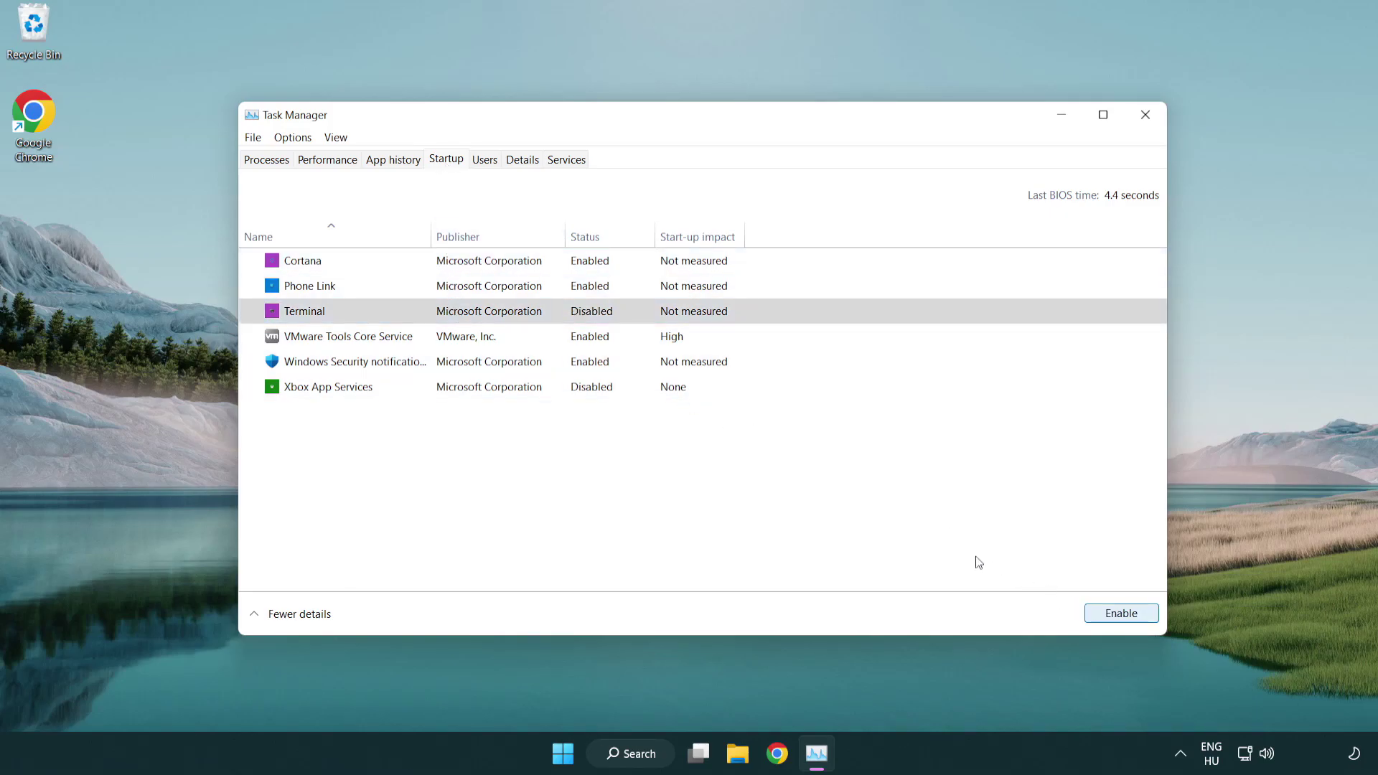
left_click(572, 289)
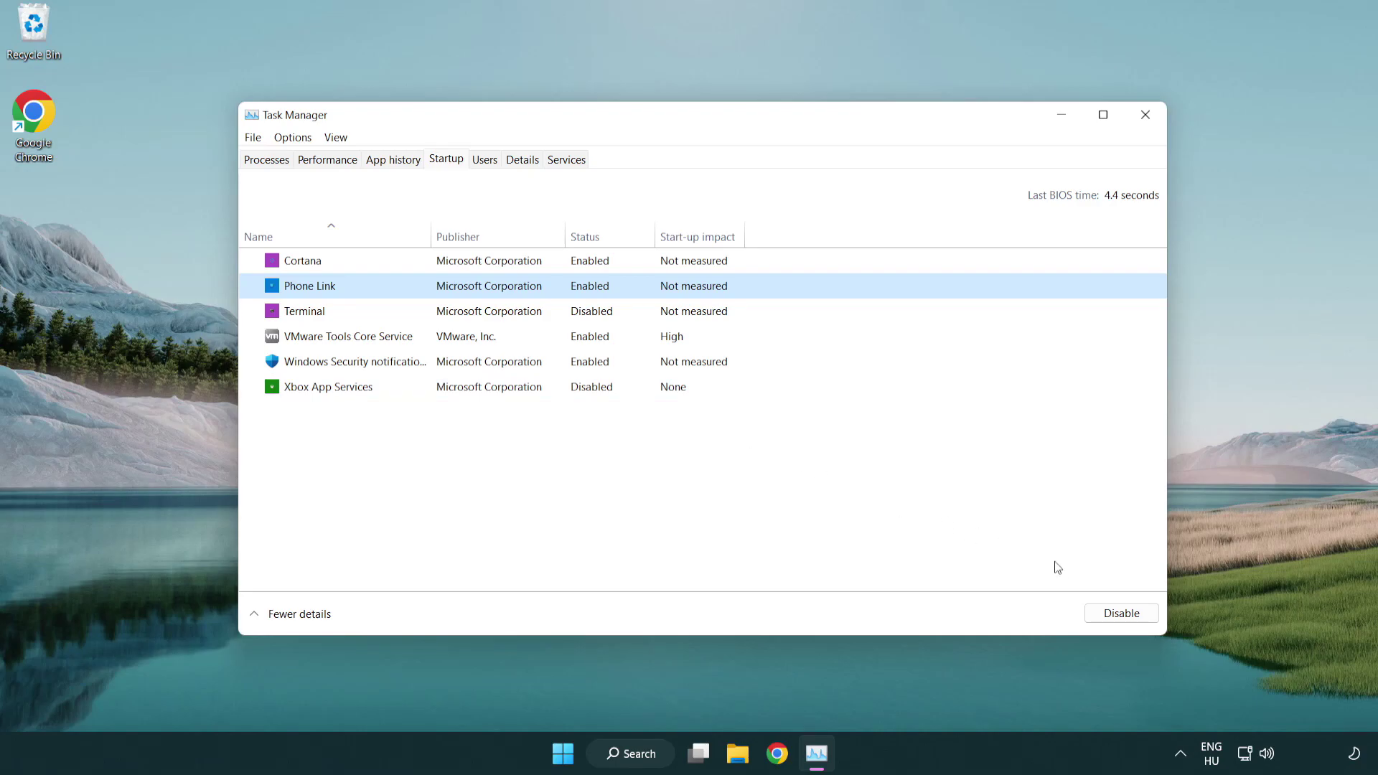
left_click(1119, 614)
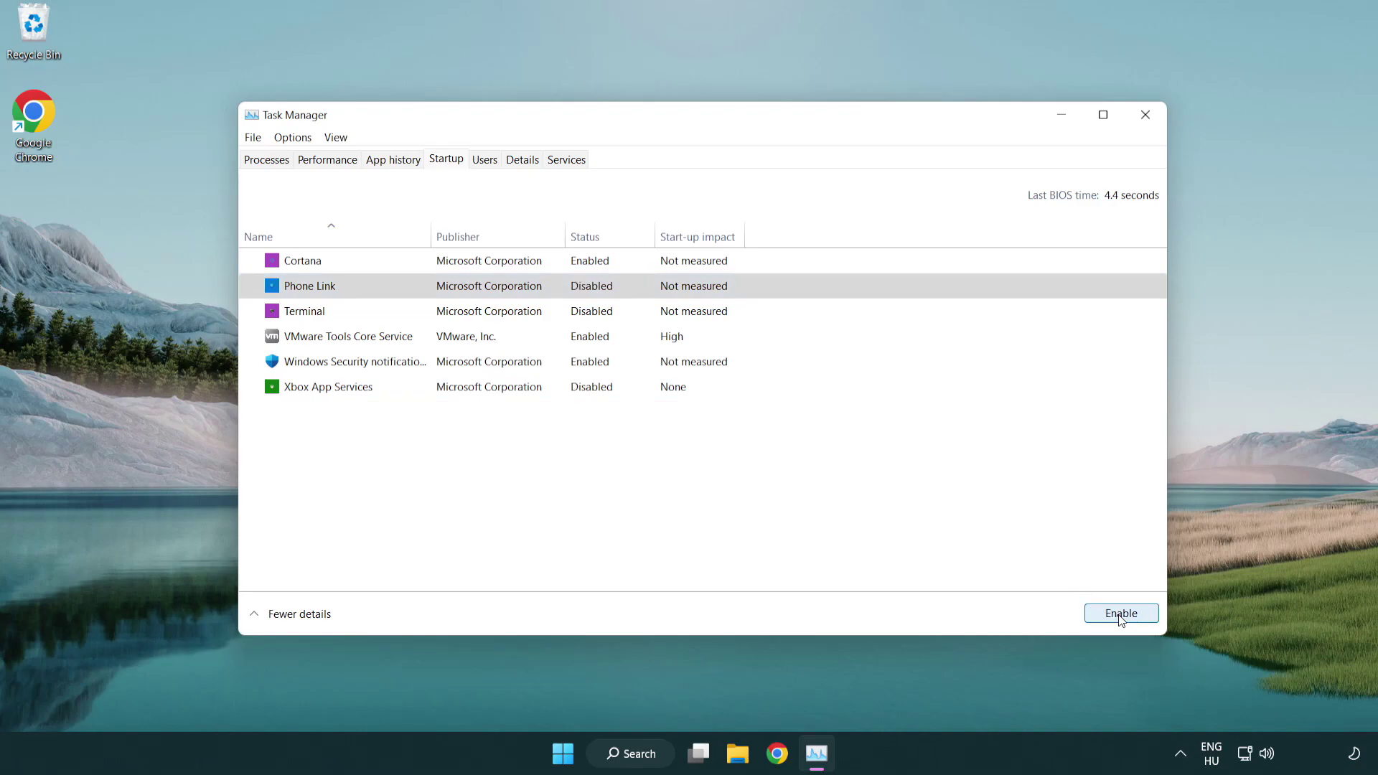
left_click(492, 270)
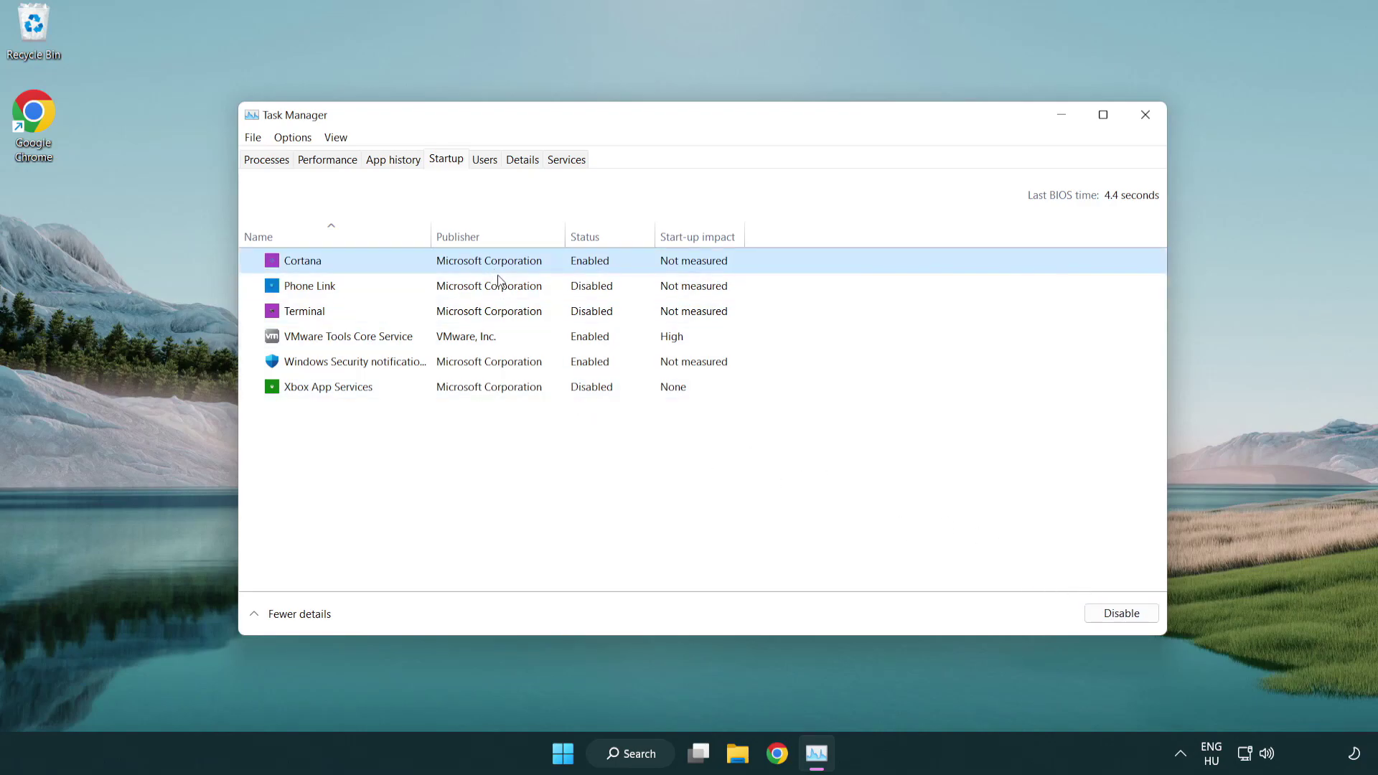
left_click(1092, 610)
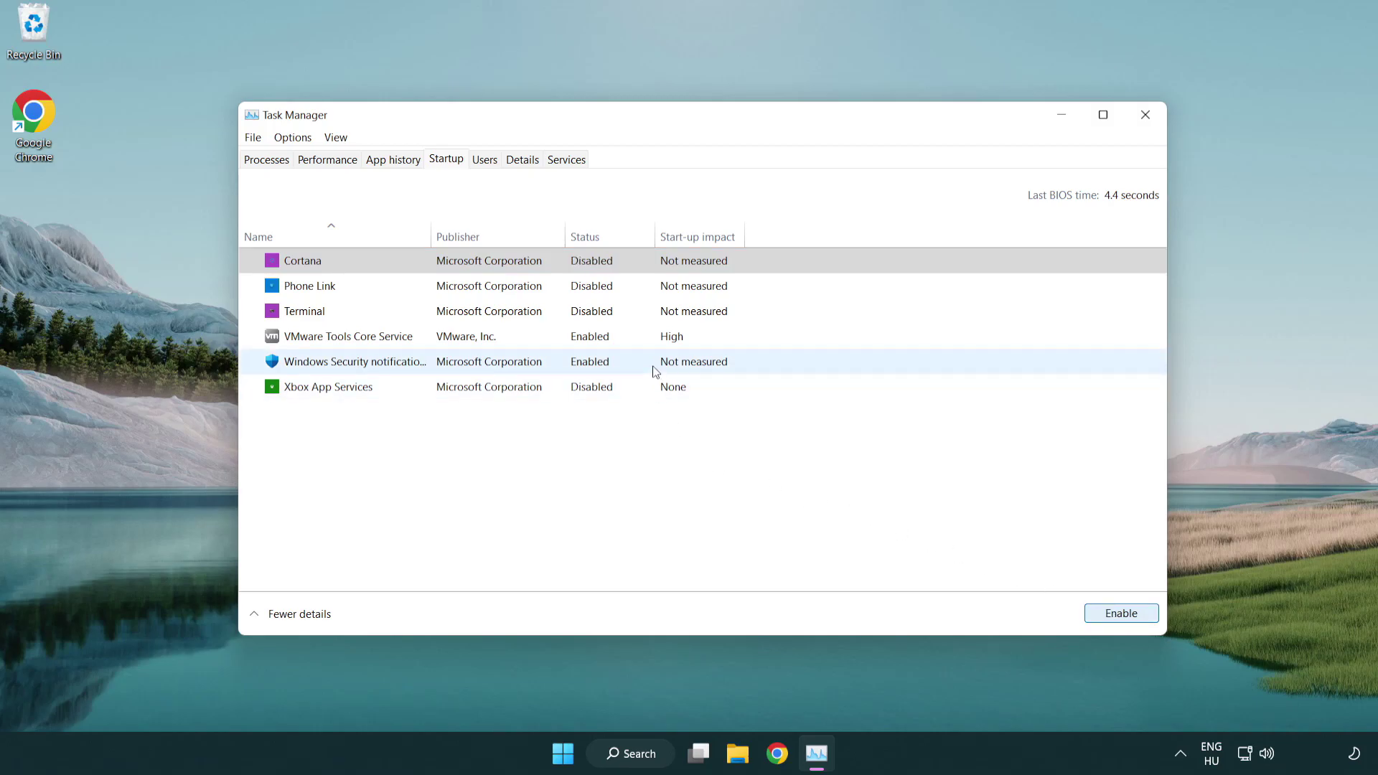
left_click(655, 371)
left_click(1087, 612)
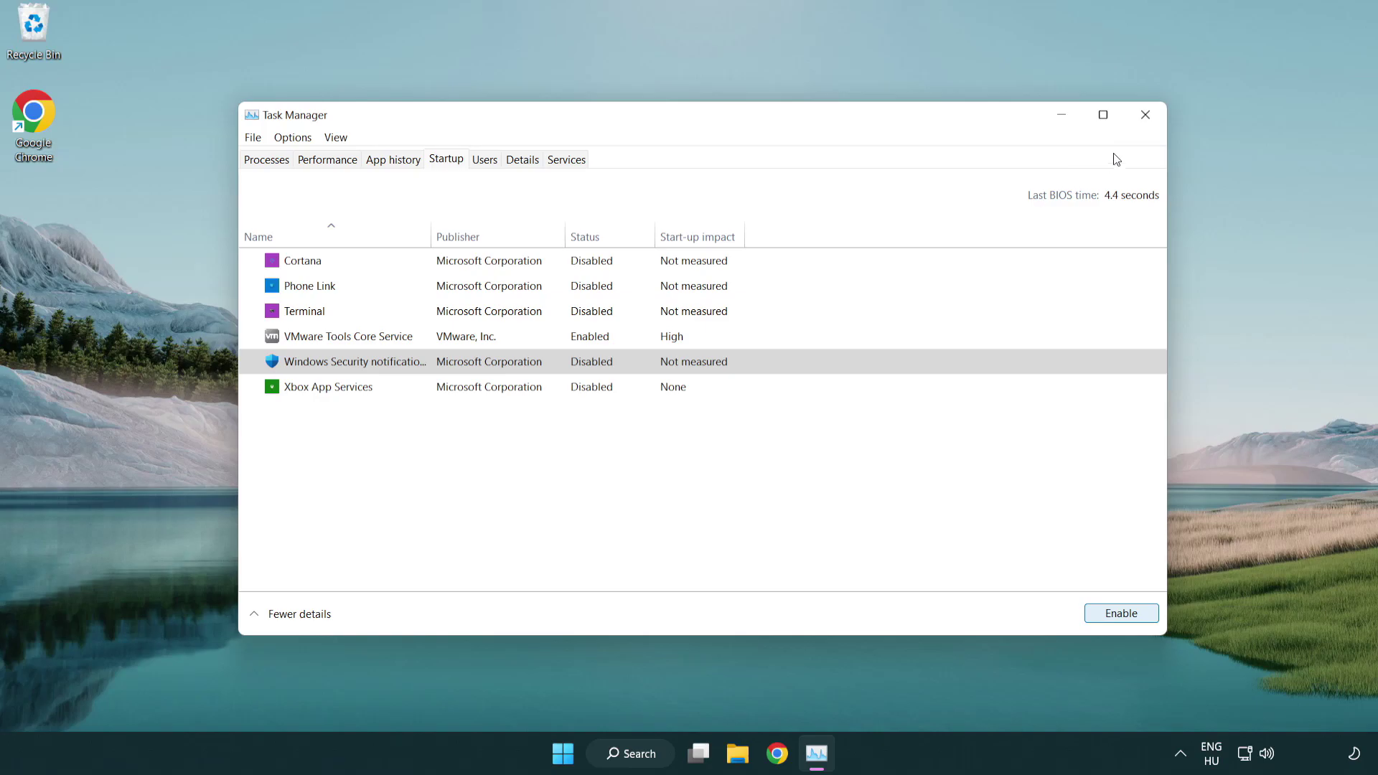
- Close Task Manager and download the DirectX End-User Runtime Web Installer in Chrome
left_click(1149, 123)
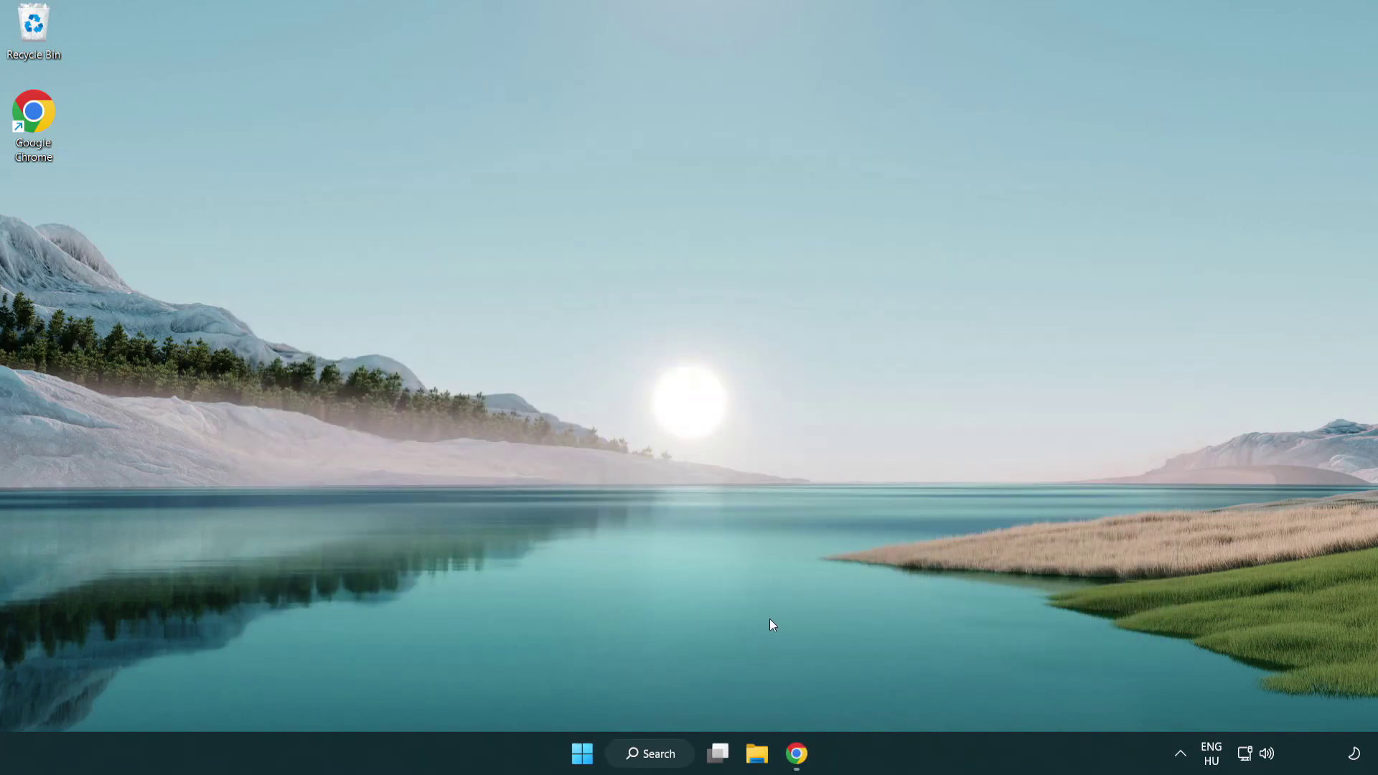
left_click(797, 753)
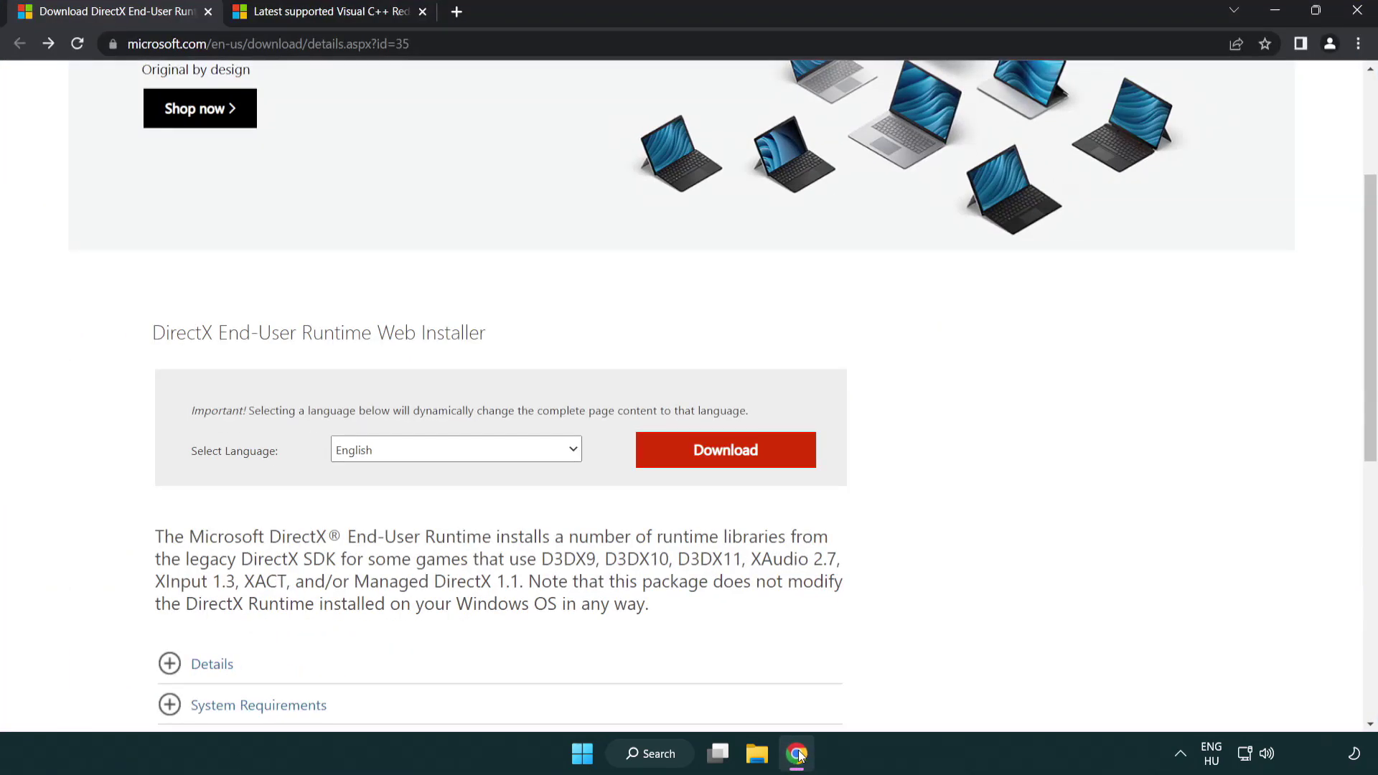
scroll(590, 641, "up", 4)
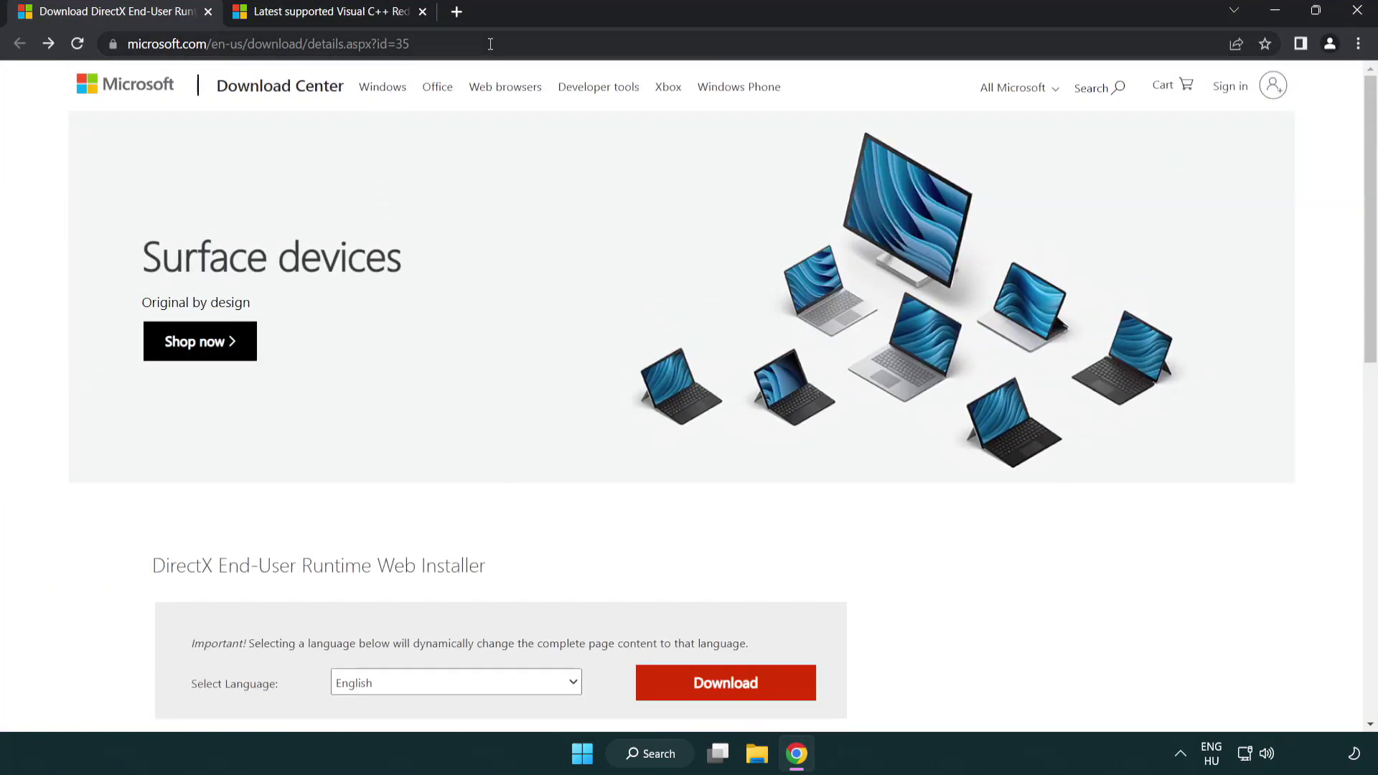
left_click(87, 33)
left_click(1318, 312)
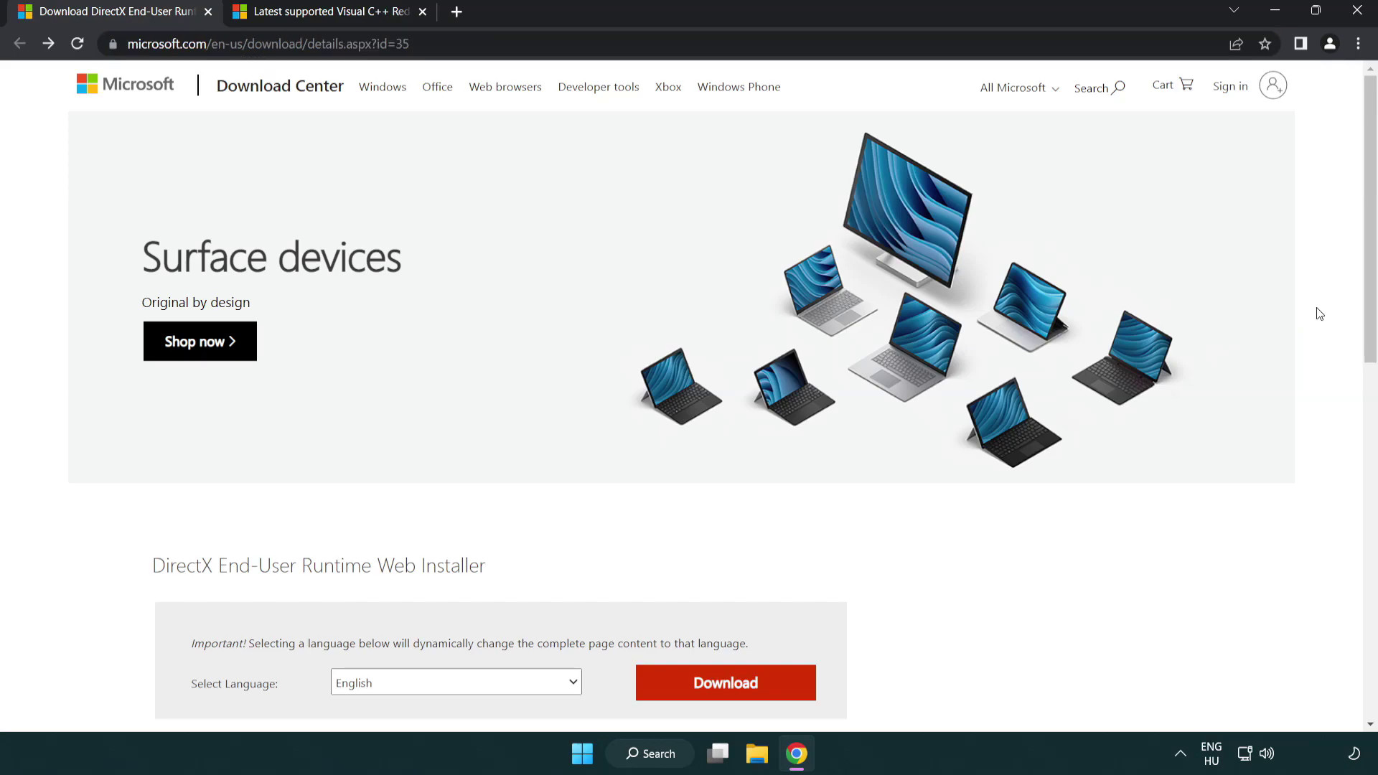
left_click_drag(1367, 313, 1367, 399)
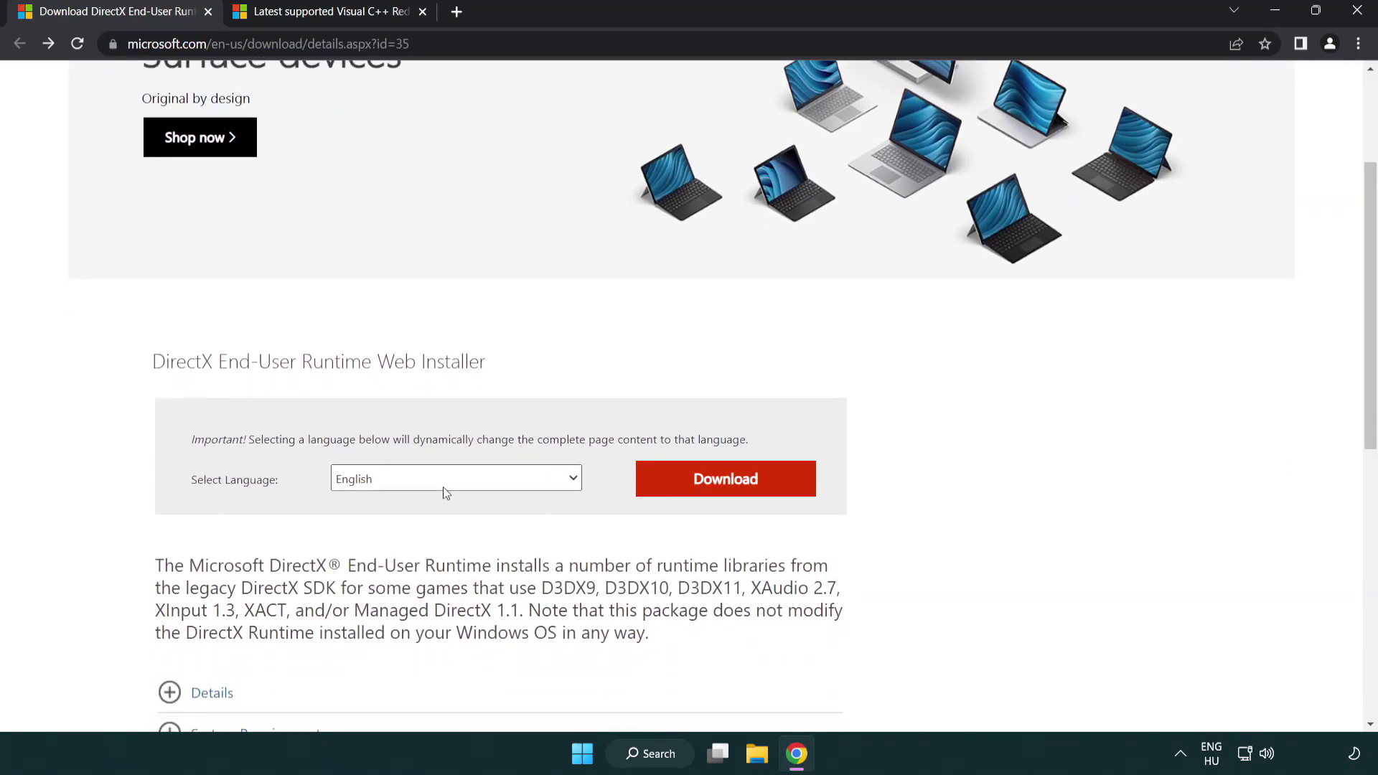
left_click(732, 494)
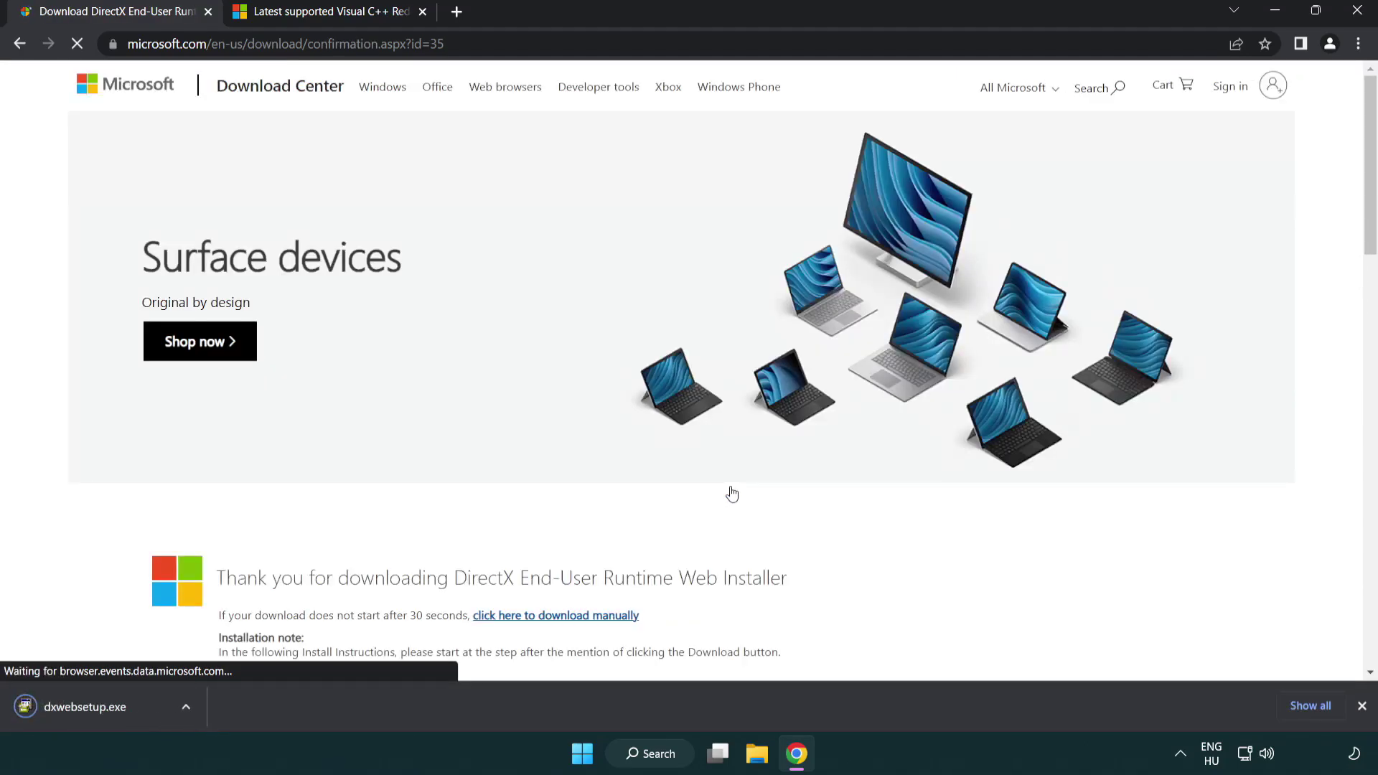
- Run dxwebsetup.exe, accept the license, decline the Bing Bar, and finish setup
left_click(89, 709)
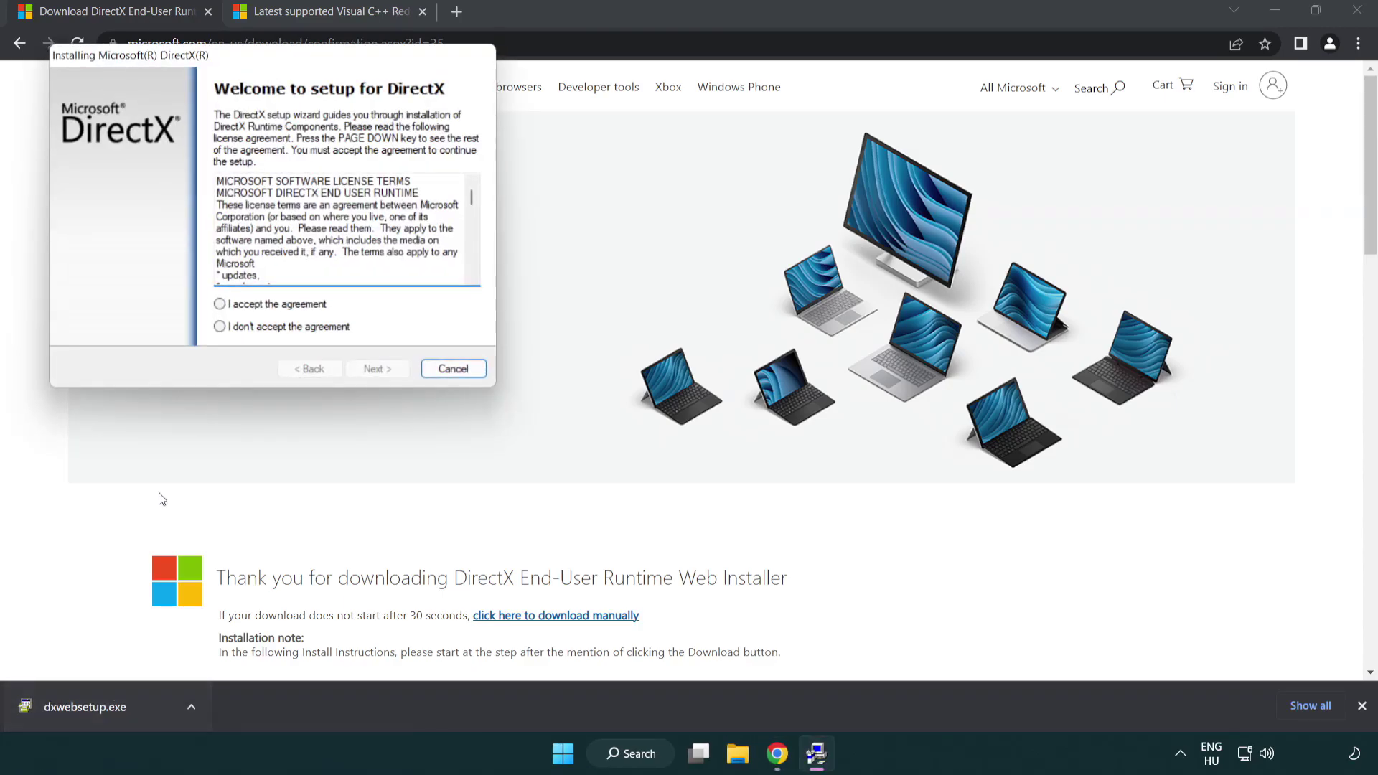
left_click_drag(207, 62, 604, 213)
left_click_drag(869, 351, 868, 413)
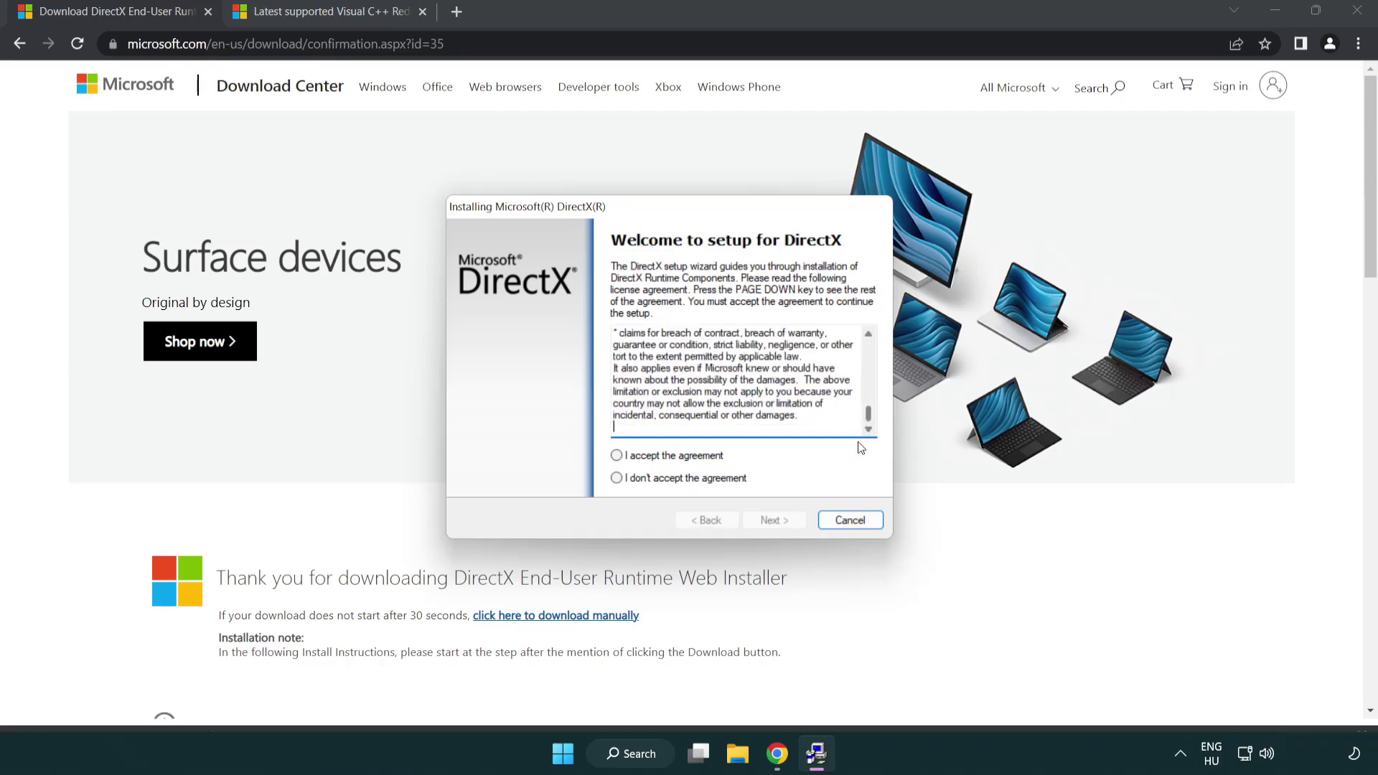
left_click(617, 457)
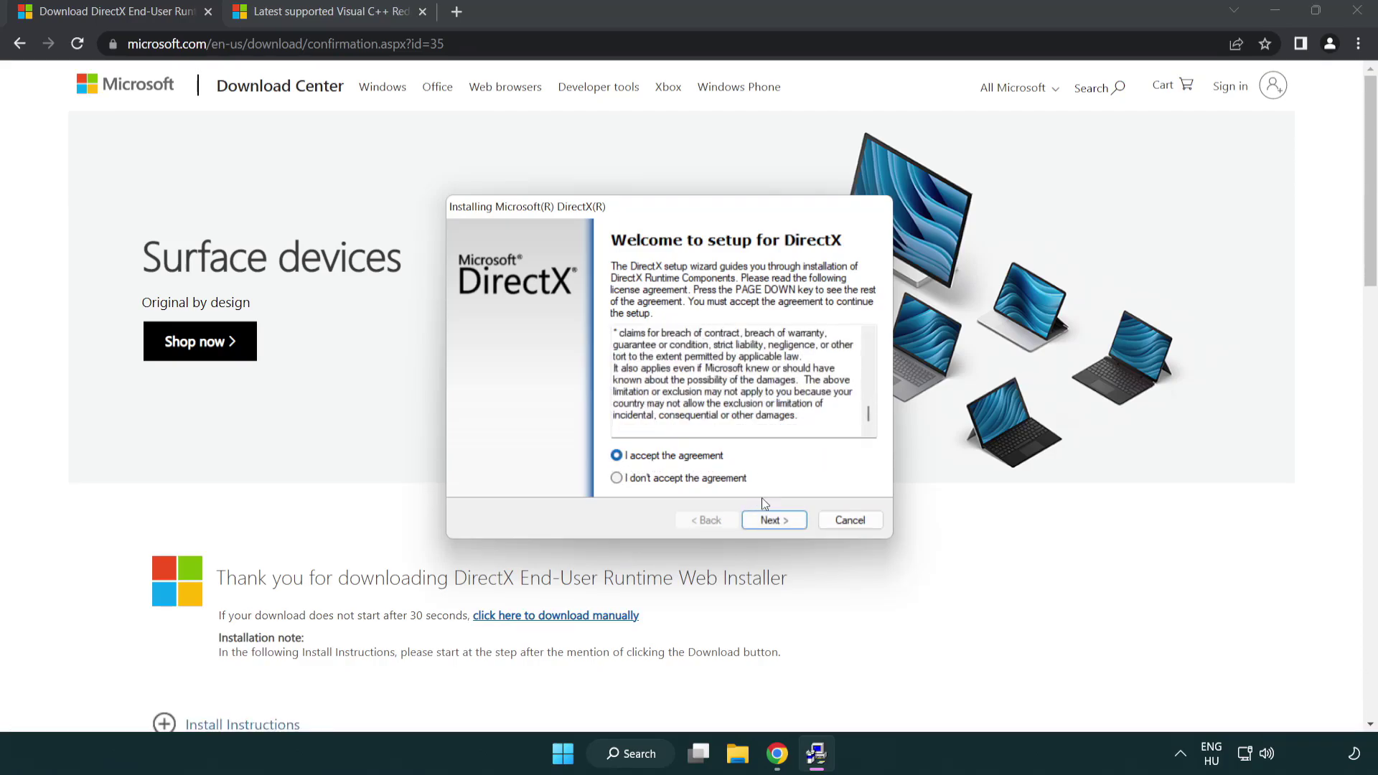
left_click(777, 525)
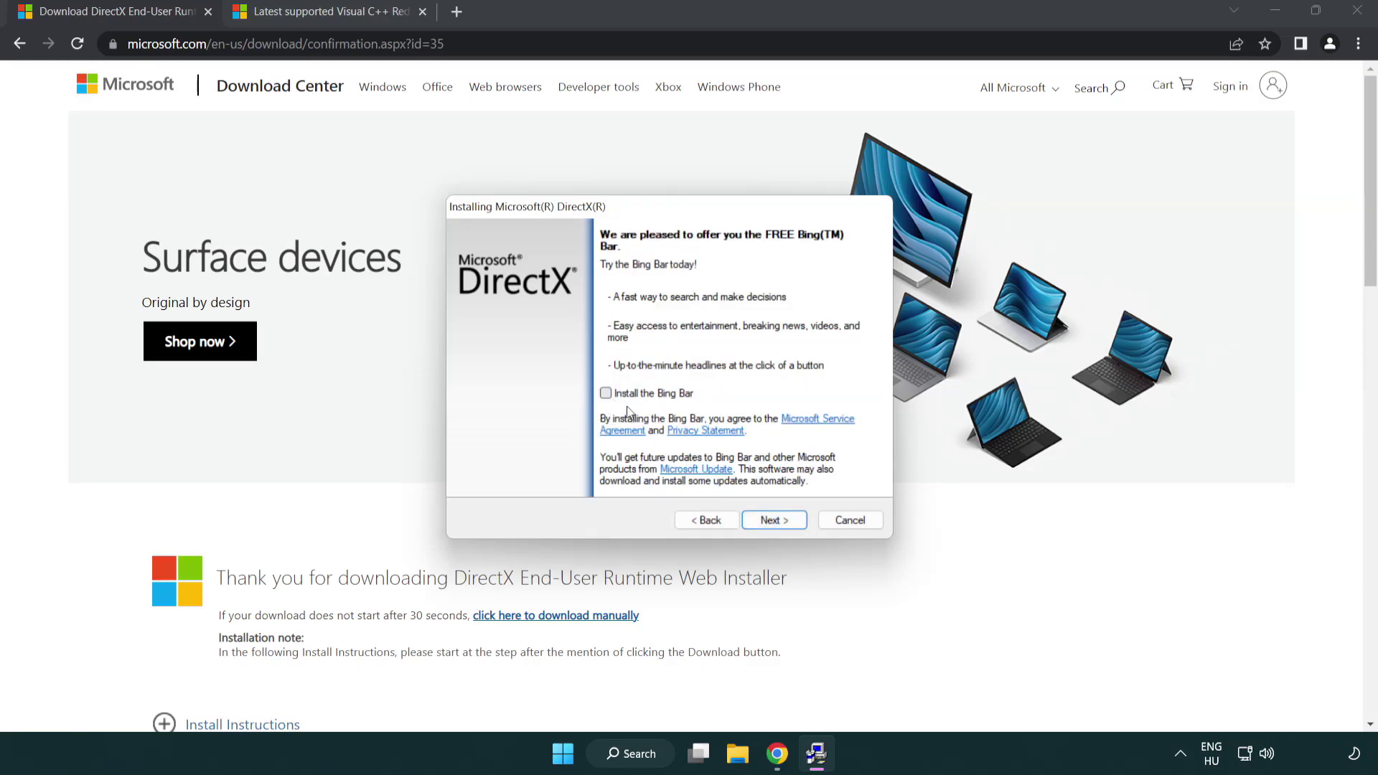
left_click(780, 522)
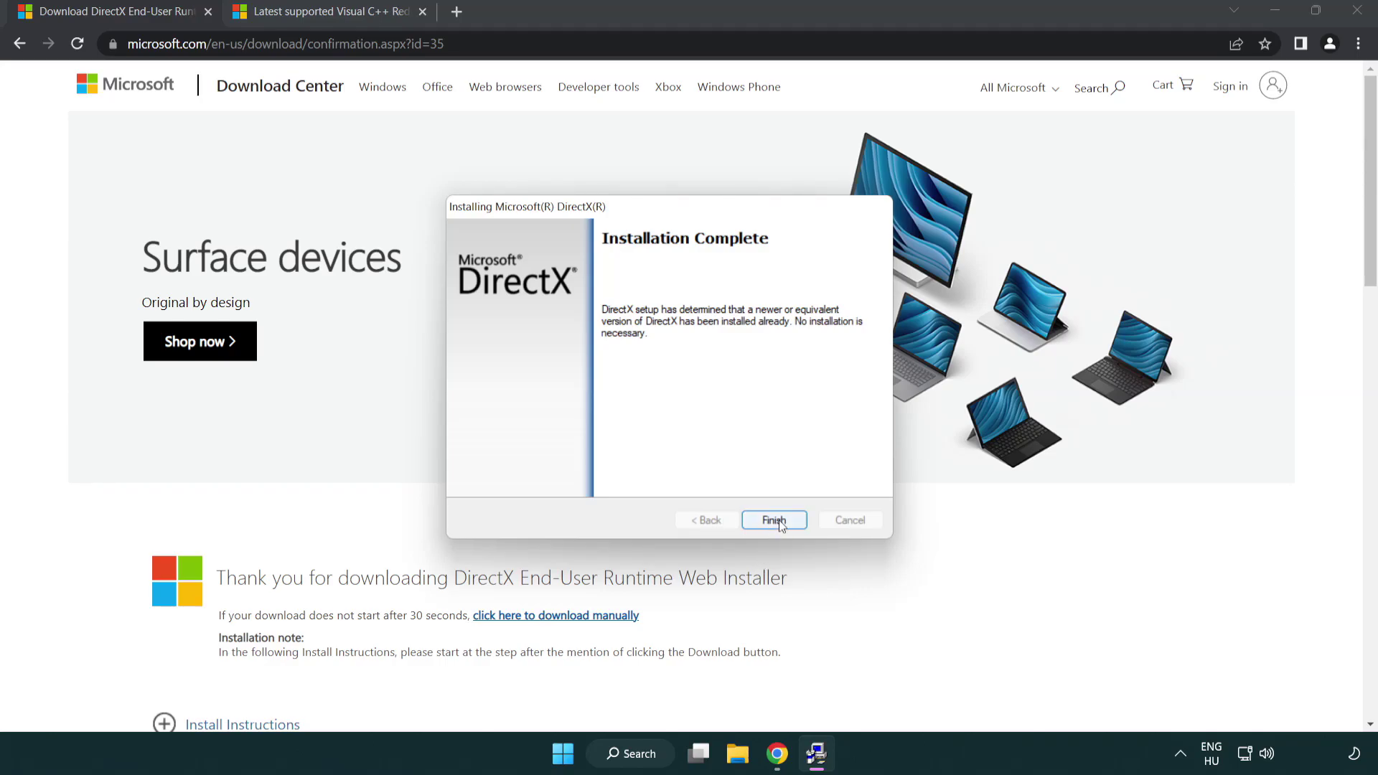
left_click(775, 520)
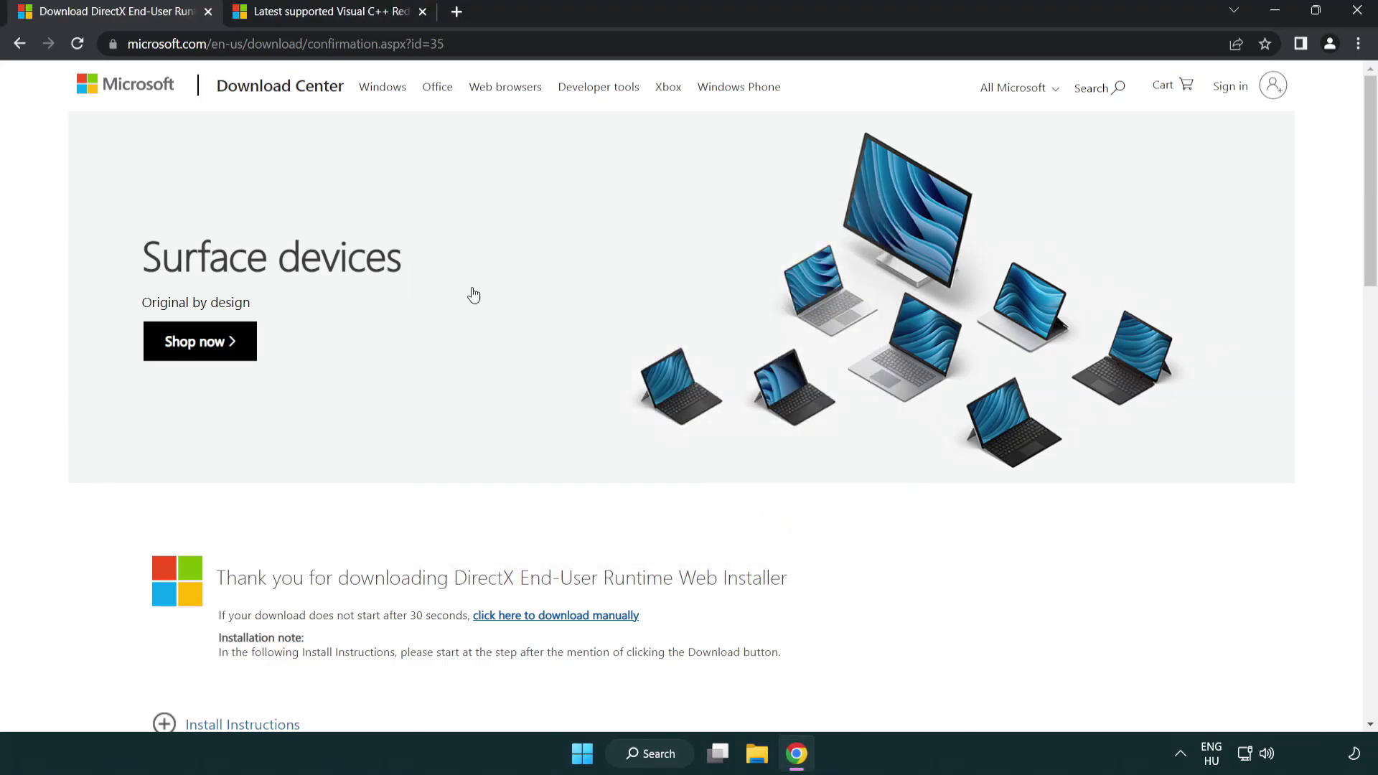
- Close the DirectX tab and scroll to the Visual C++ Redistributable download table
left_click(207, 12)
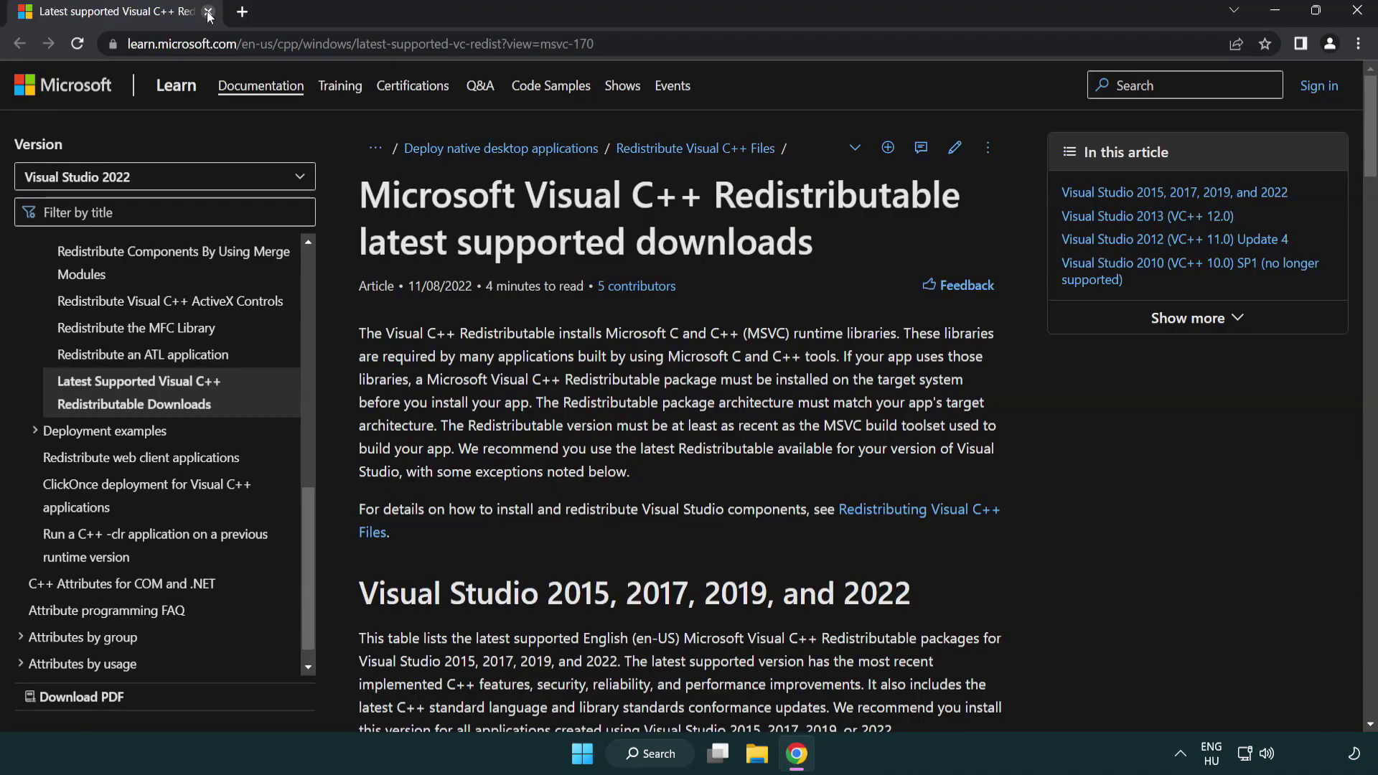
left_click(684, 44)
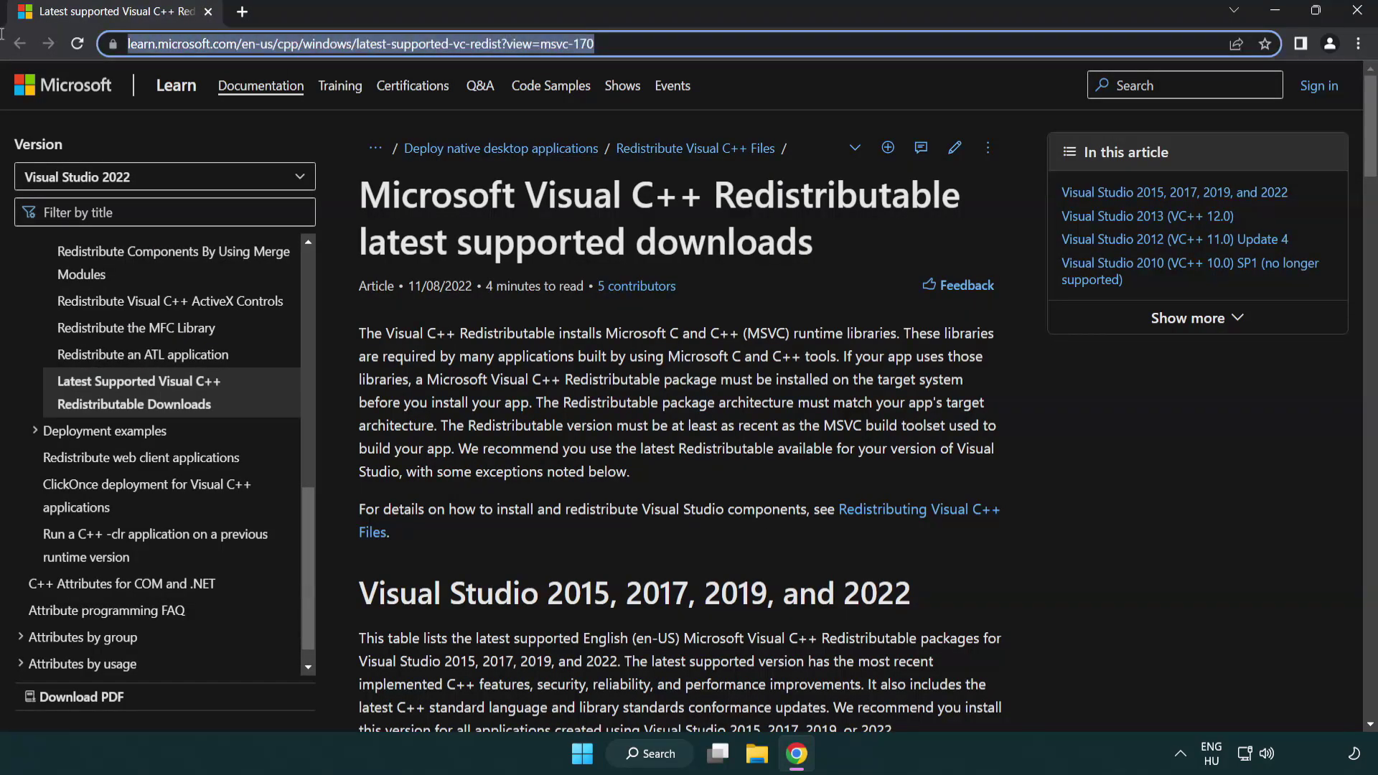
left_click(685, 45)
left_click(709, 235)
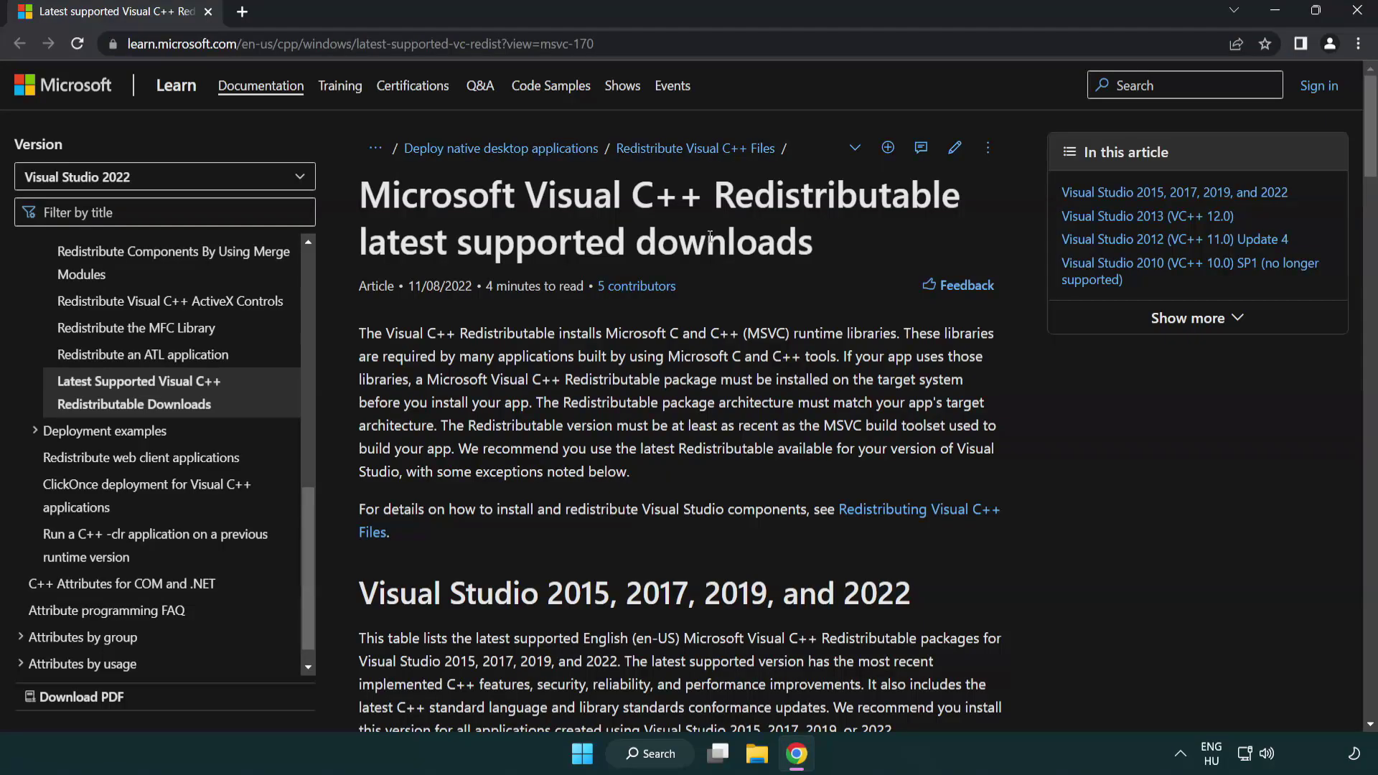
scroll(589, 407, "down", 6)
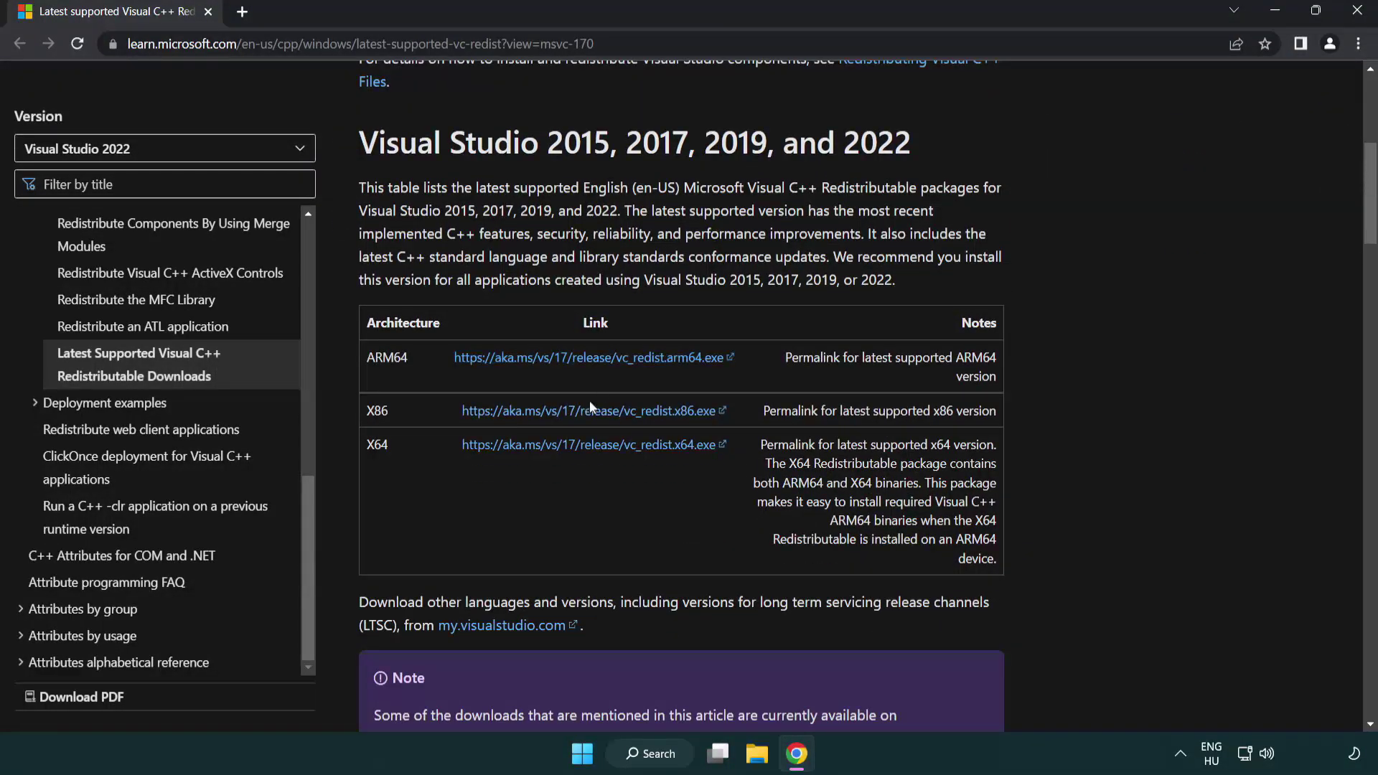
- Download the x86 and x64 redistributables, then launch the downloaded VC_redist.arm64.exe installer
left_click(570, 404)
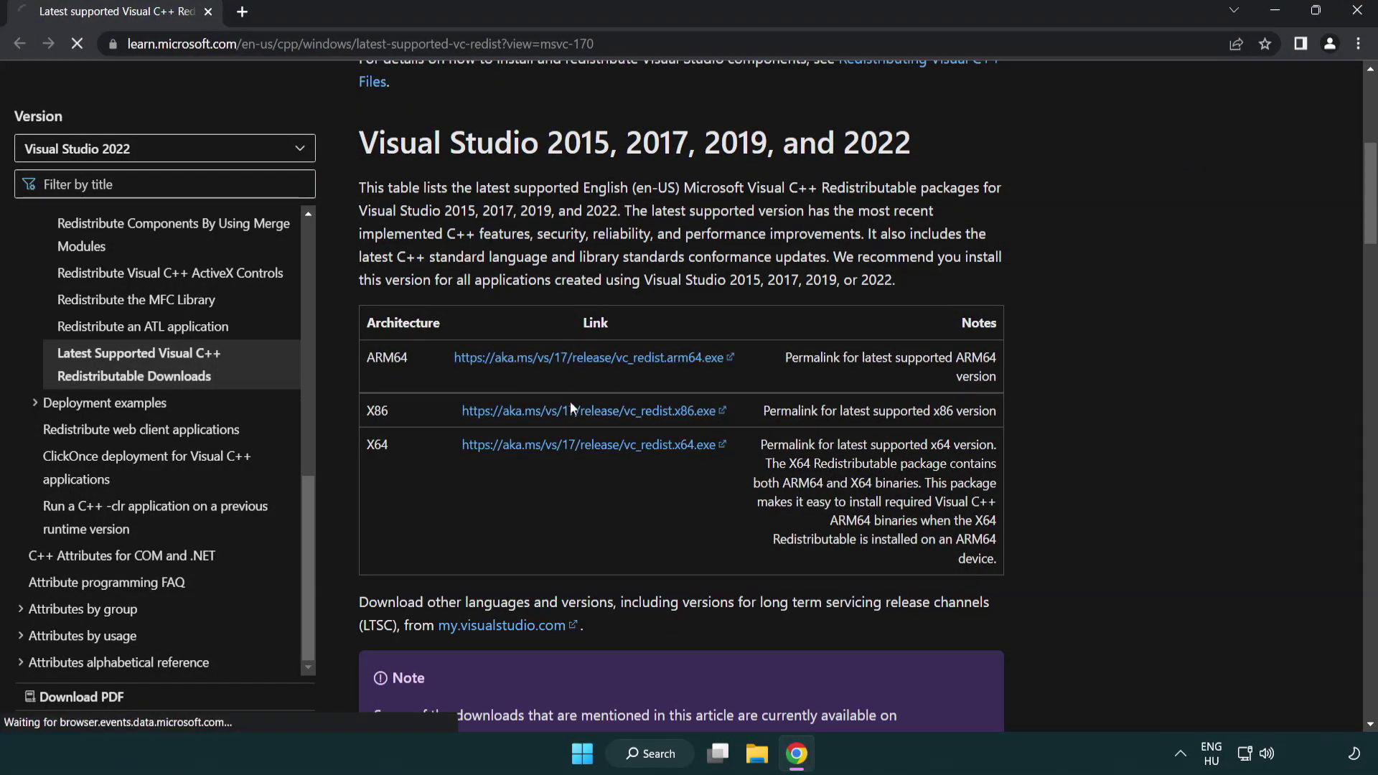
left_click(577, 449)
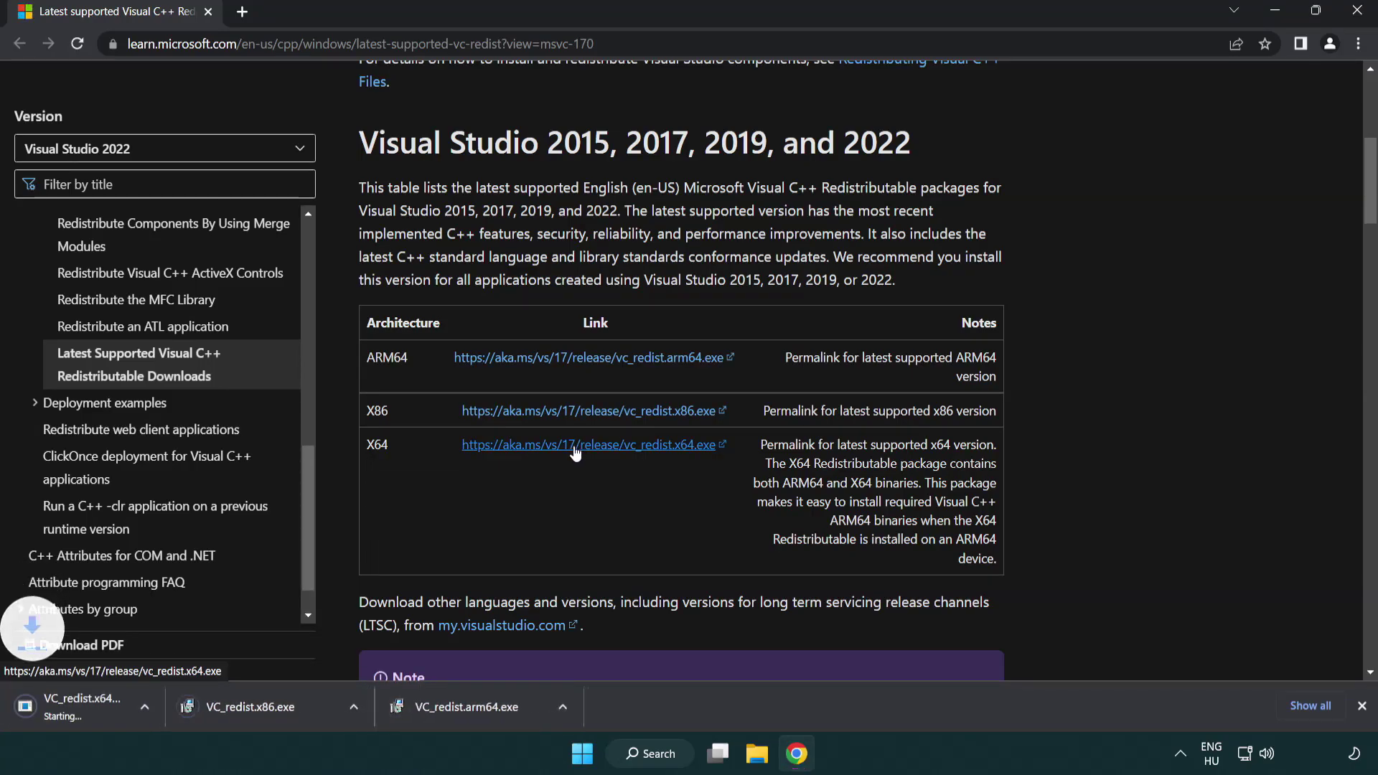
left_click(527, 717)
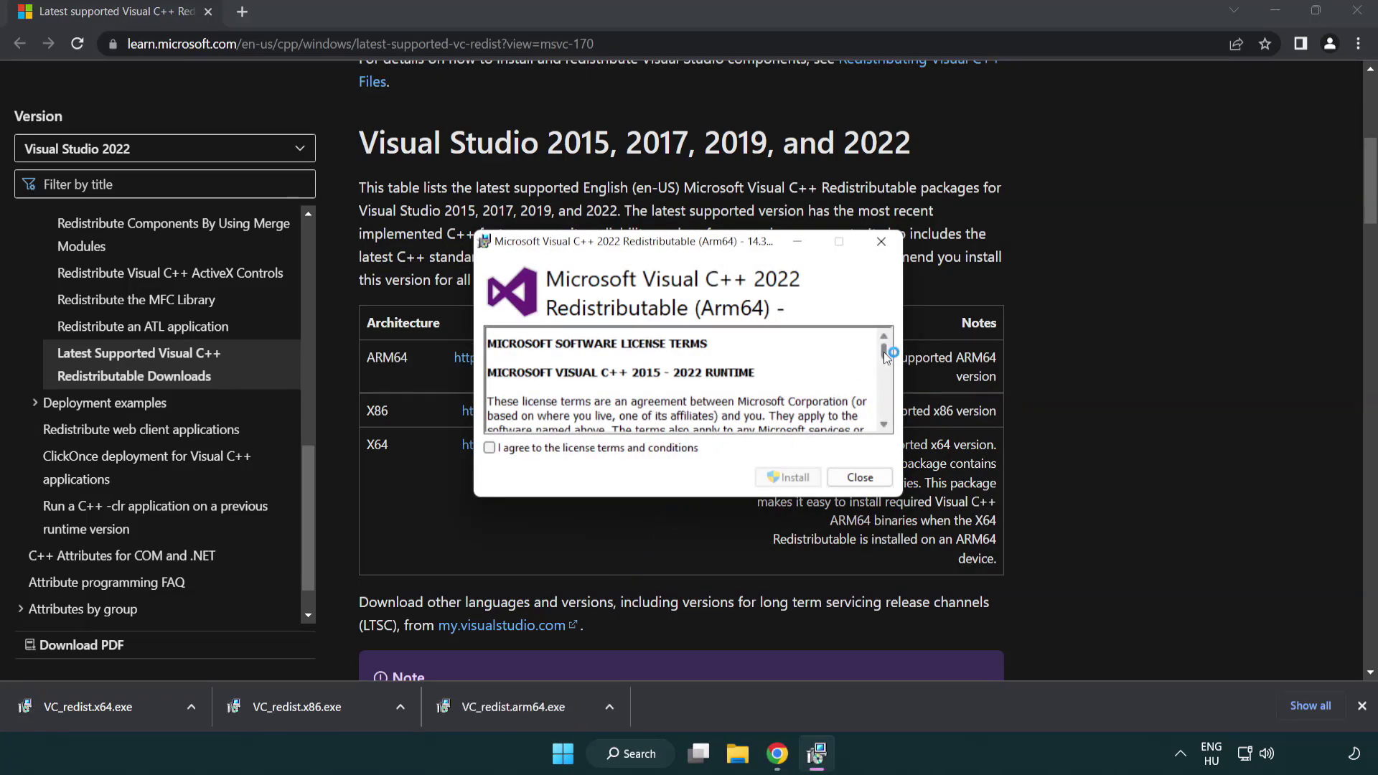
- Accept the Arm64 license terms, try installing, and close the unsupported-processor Setup Failed message
left_click_drag(884, 339, 893, 413)
left_click(490, 448)
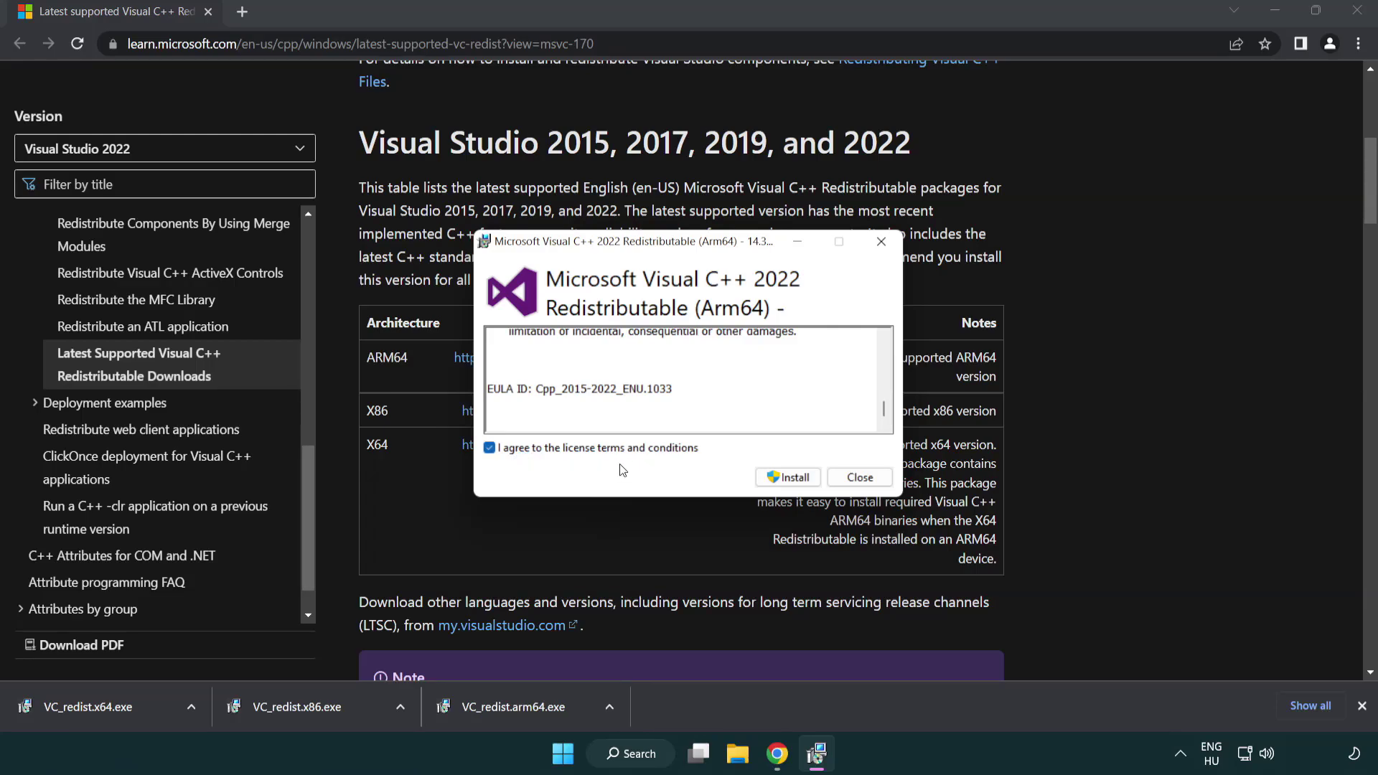
left_click(767, 476)
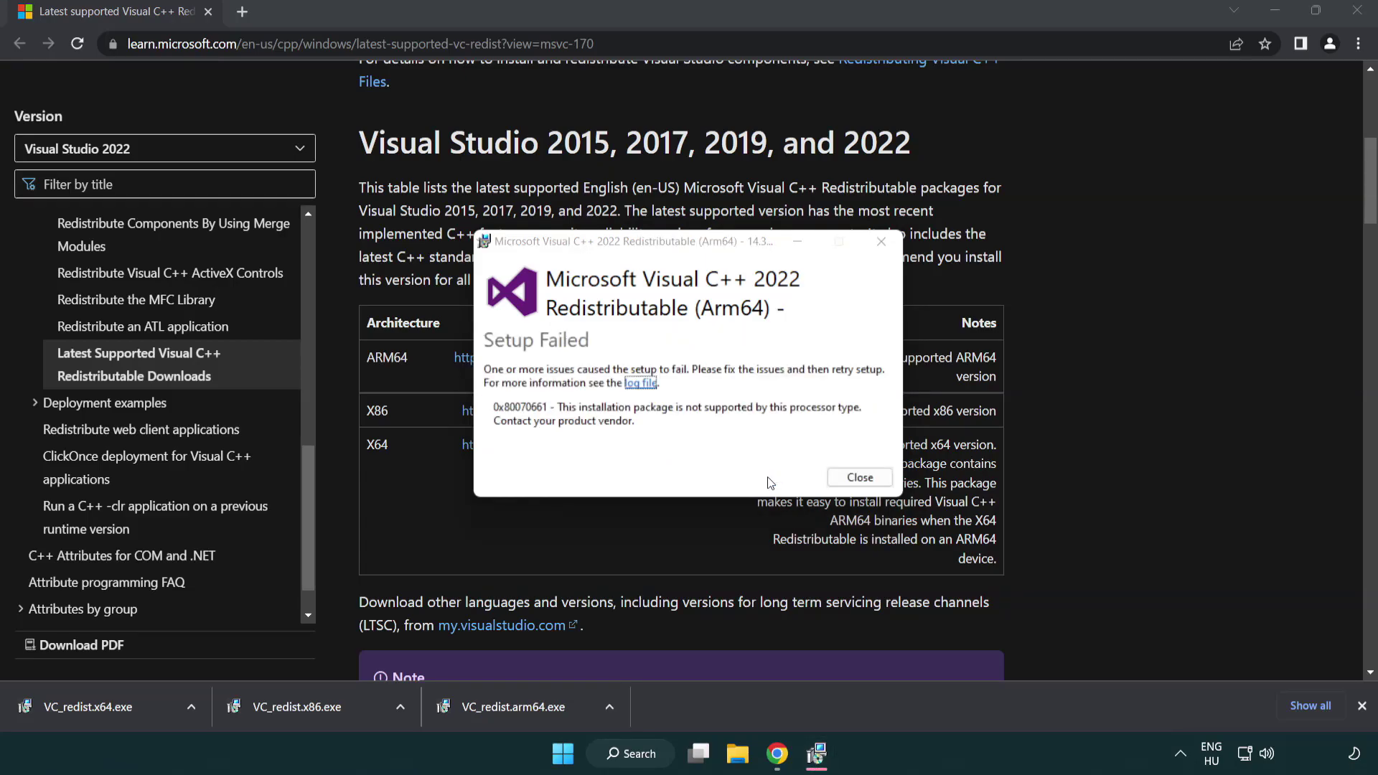
left_click(860, 479)
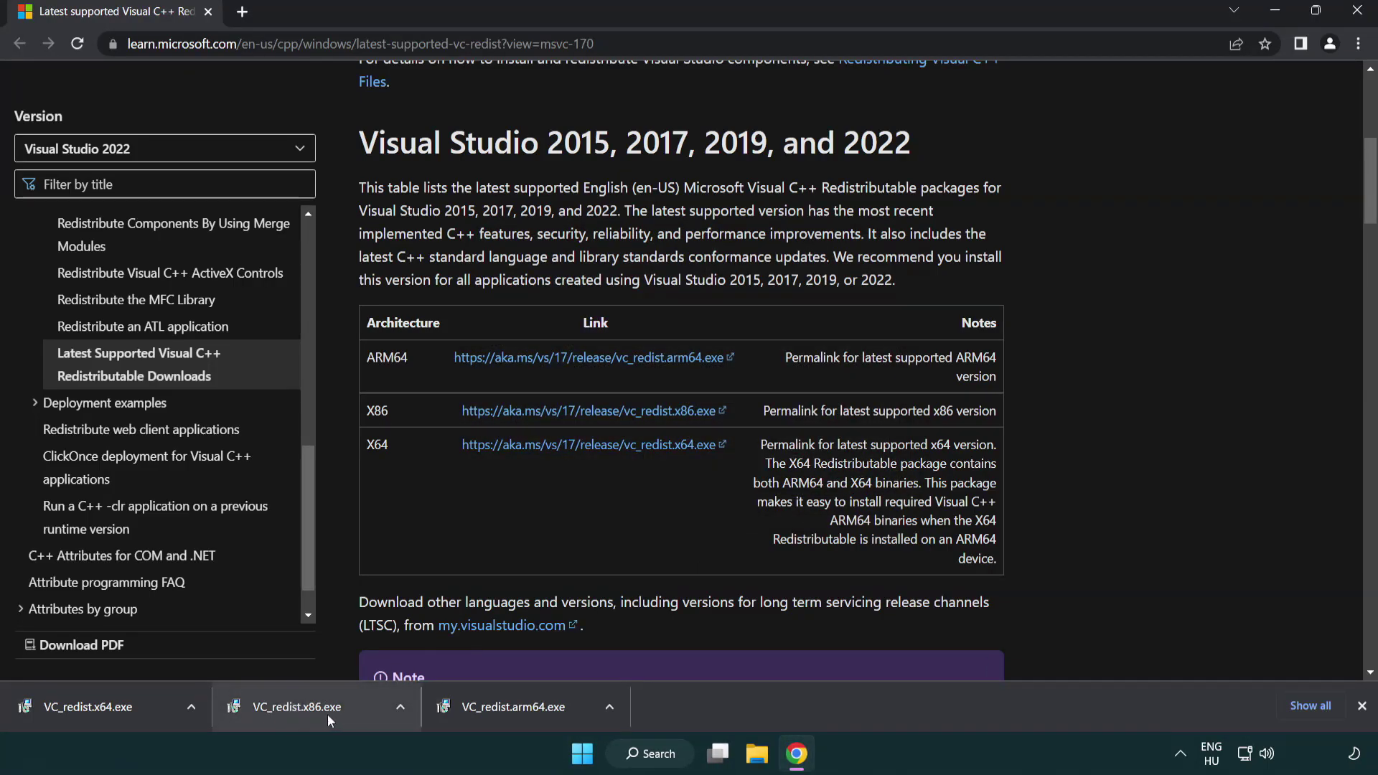
- Install VC_redist.x86.exe and VC_redist.x64.exe, closing each setup without restarting
left_click(308, 715)
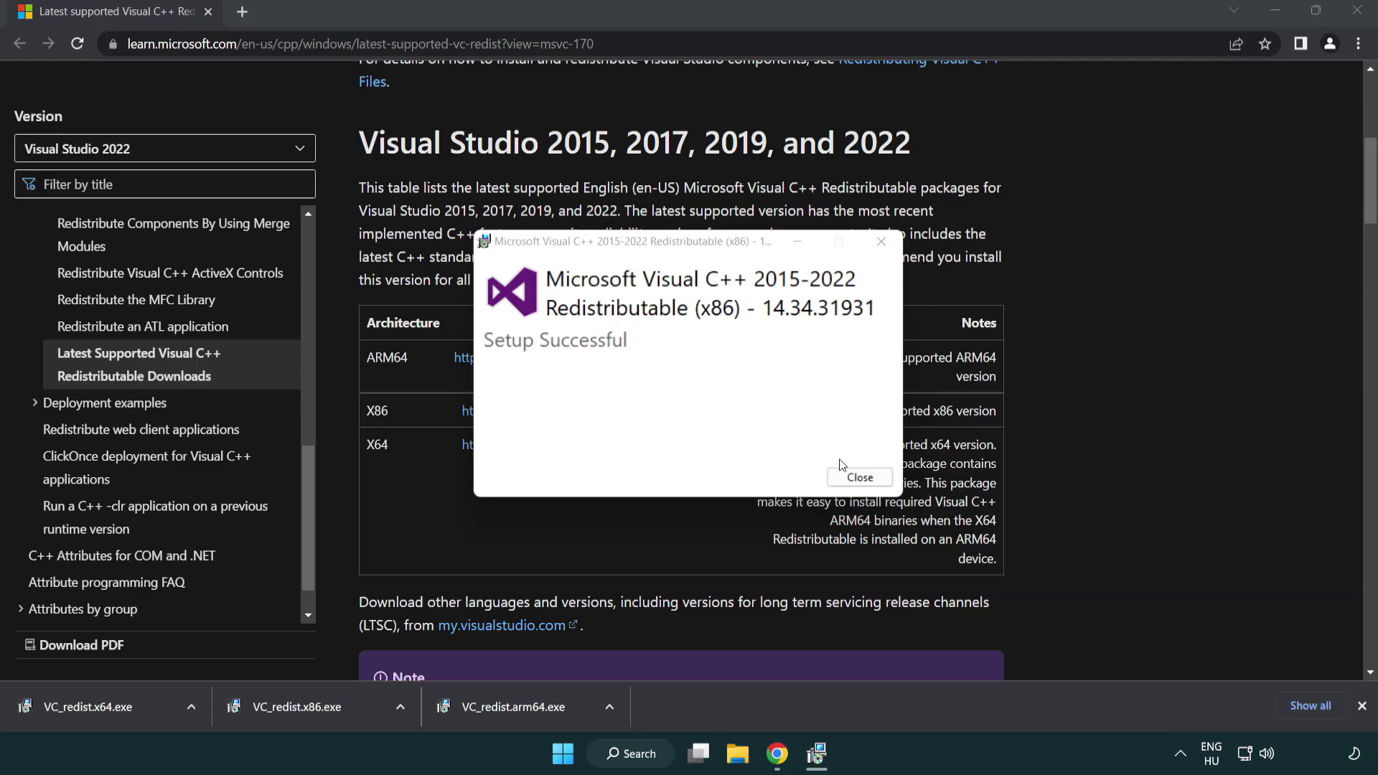
left_click(861, 477)
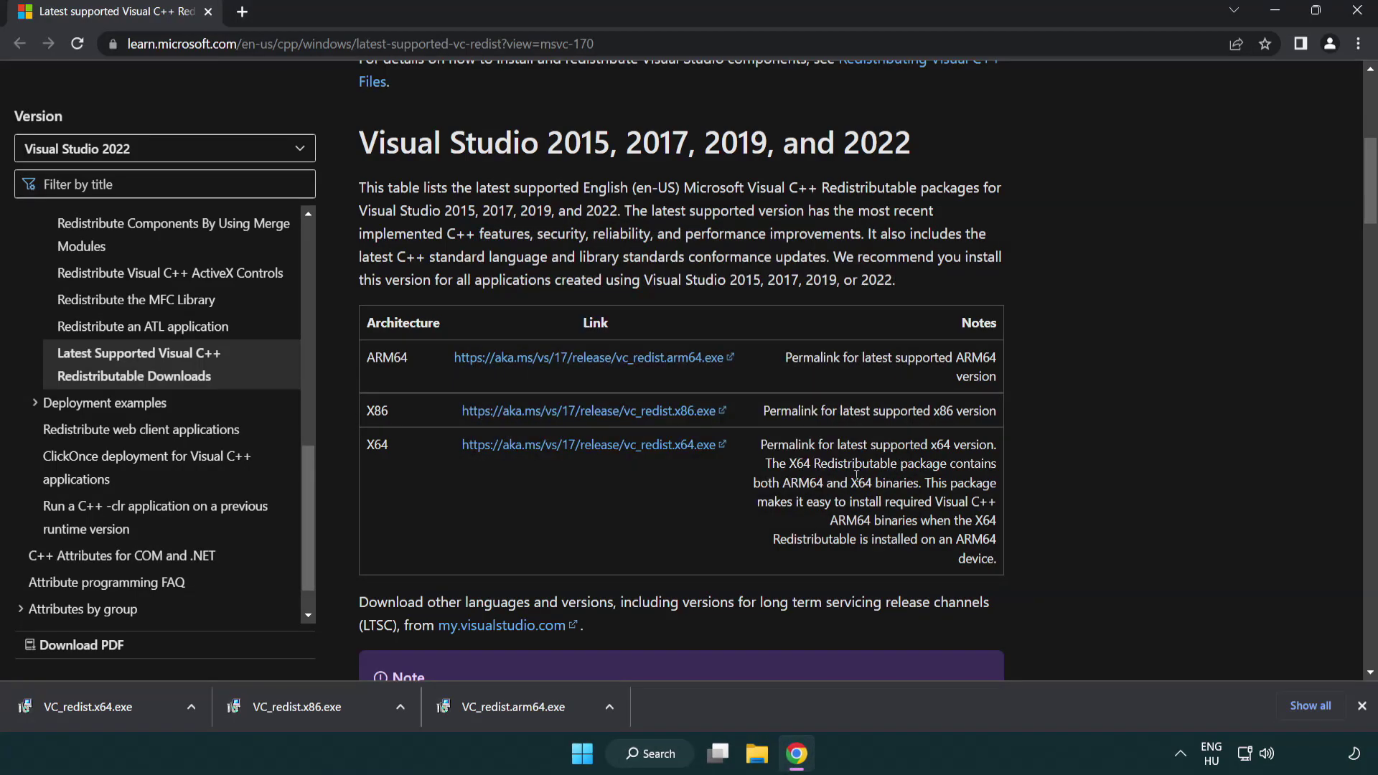
left_click(104, 705)
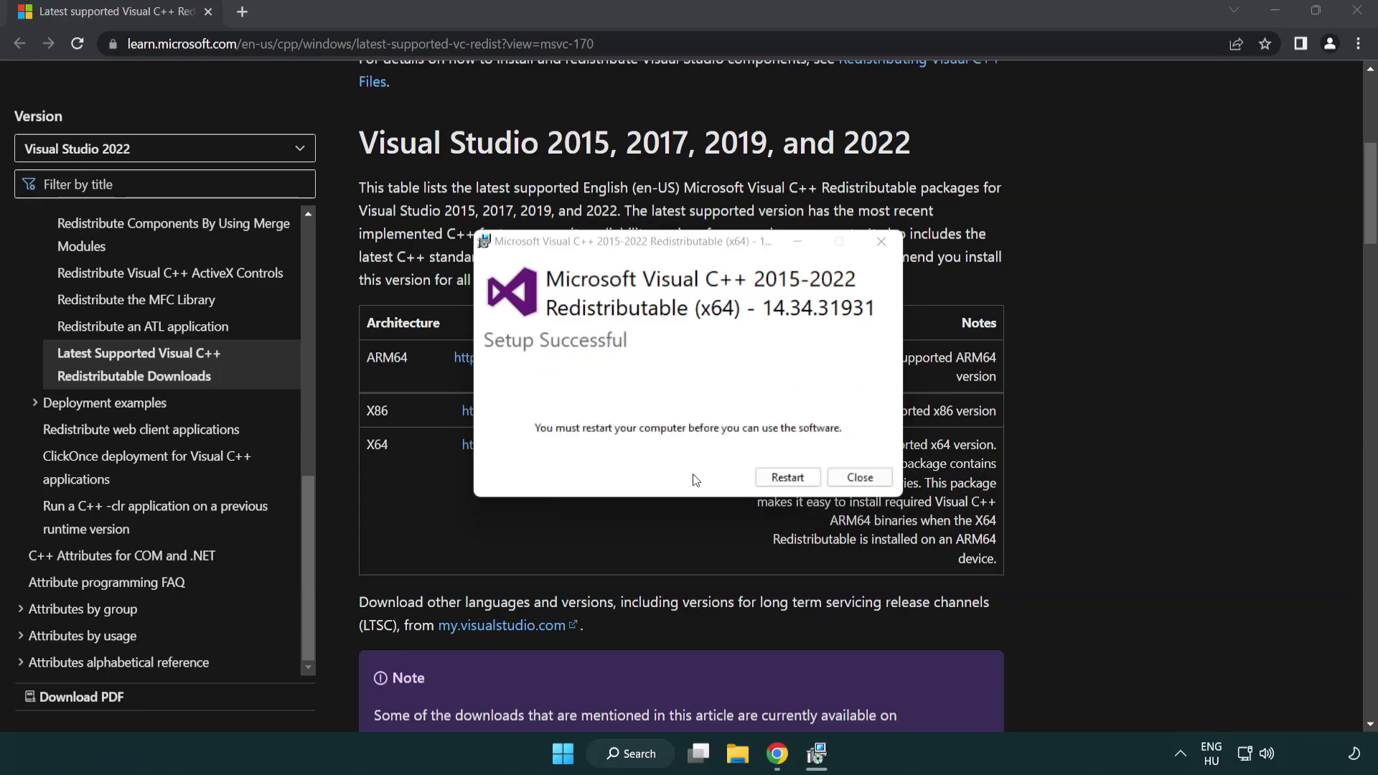
left_click(871, 485)
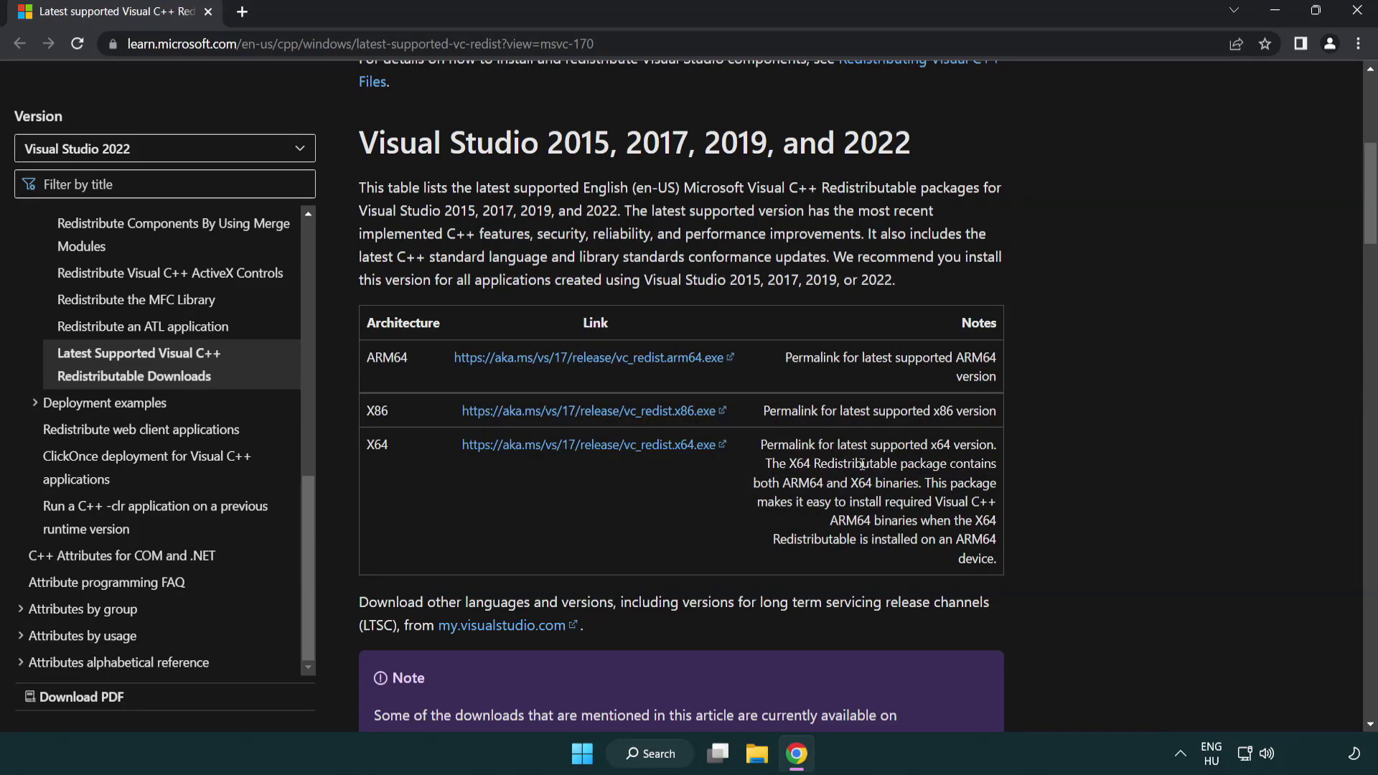
- Close Chrome, search Windows for 'cmd', and right-click the Command Prompt result
left_click(1356, 12)
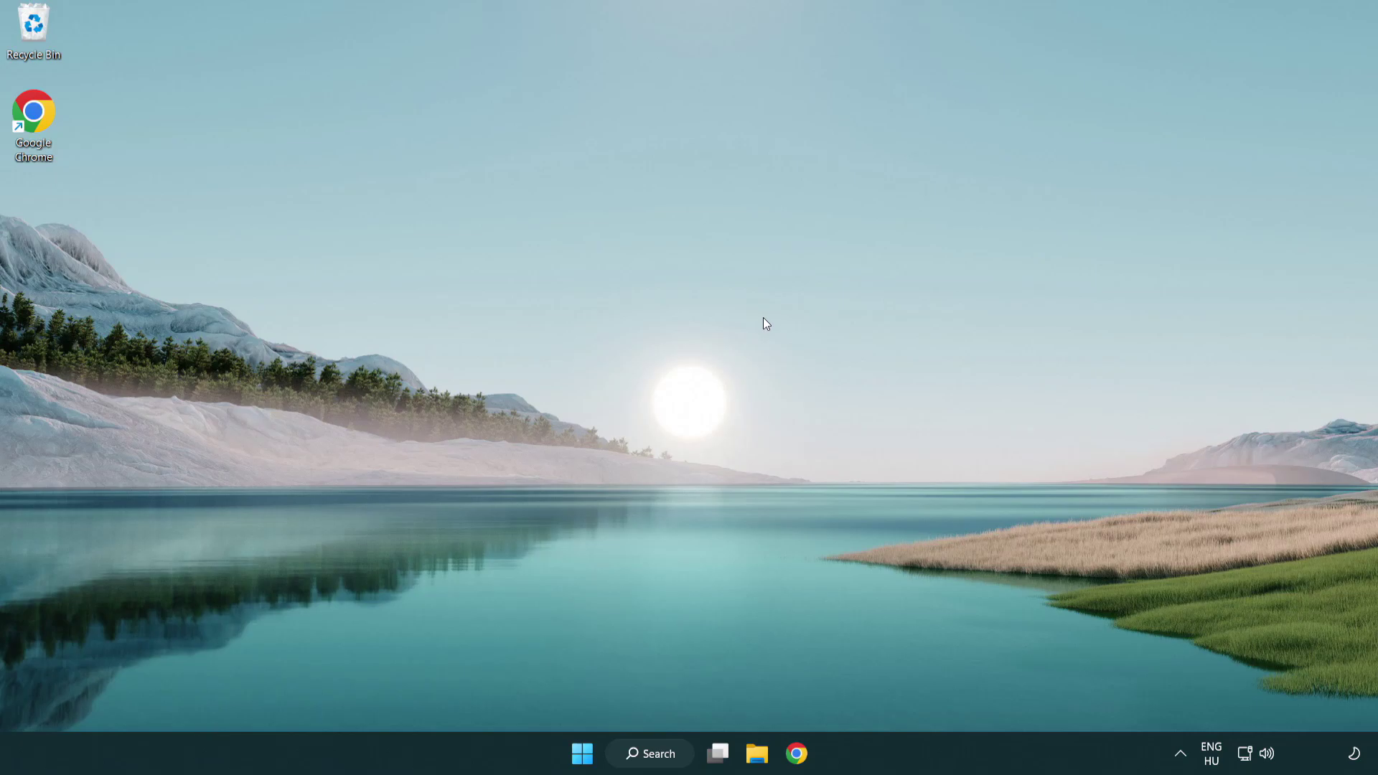
left_click(640, 765)
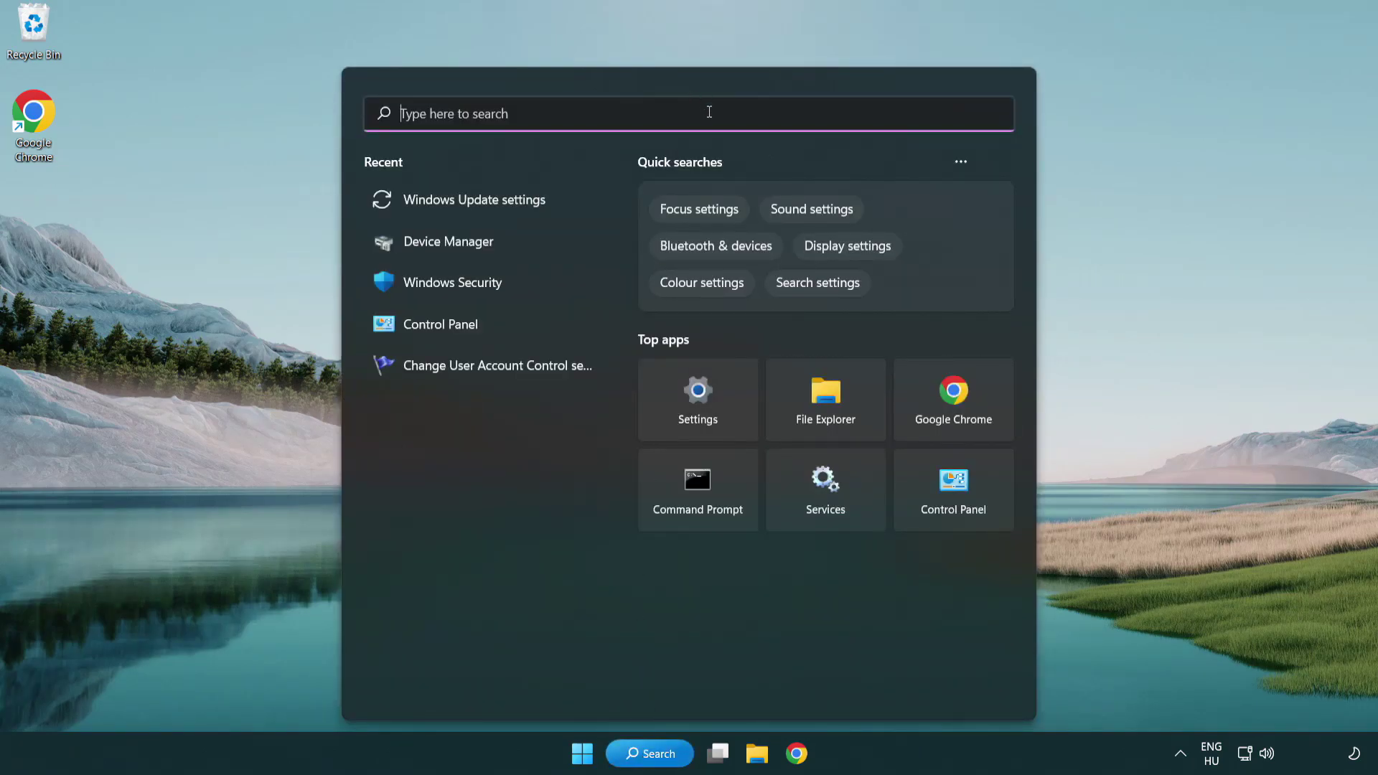
type("cmd")
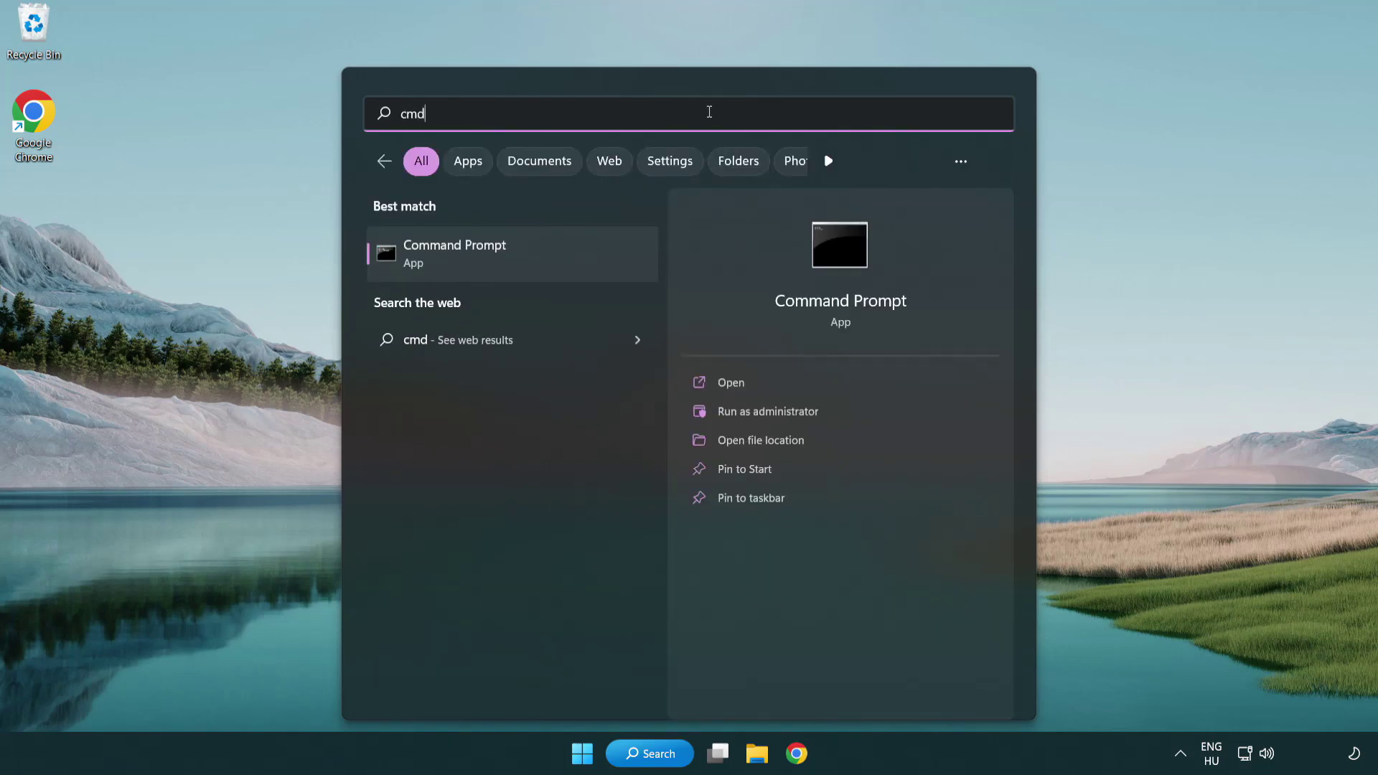
right_click(526, 256)
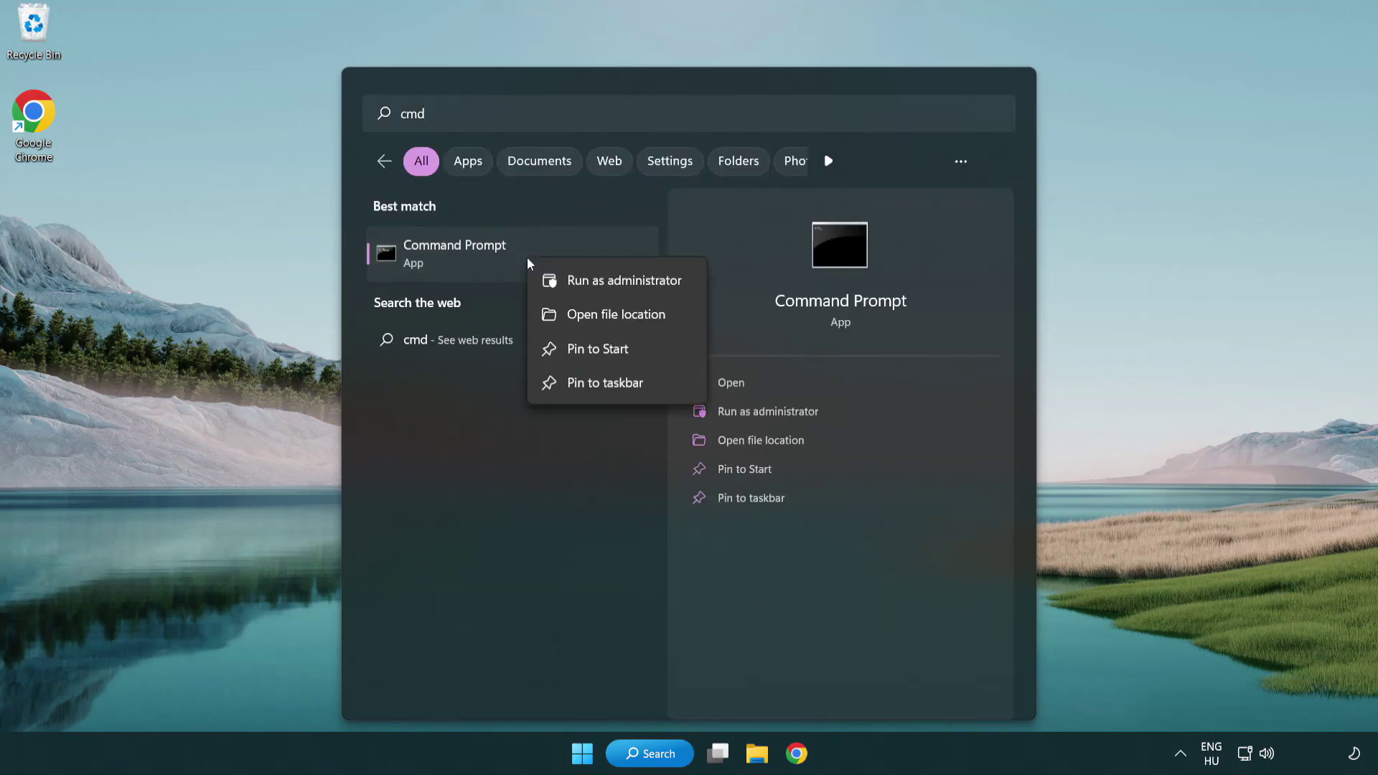
- Run Command Prompt as administrator and execute sfc /scannow, which finds no integrity violations
left_click(622, 287)
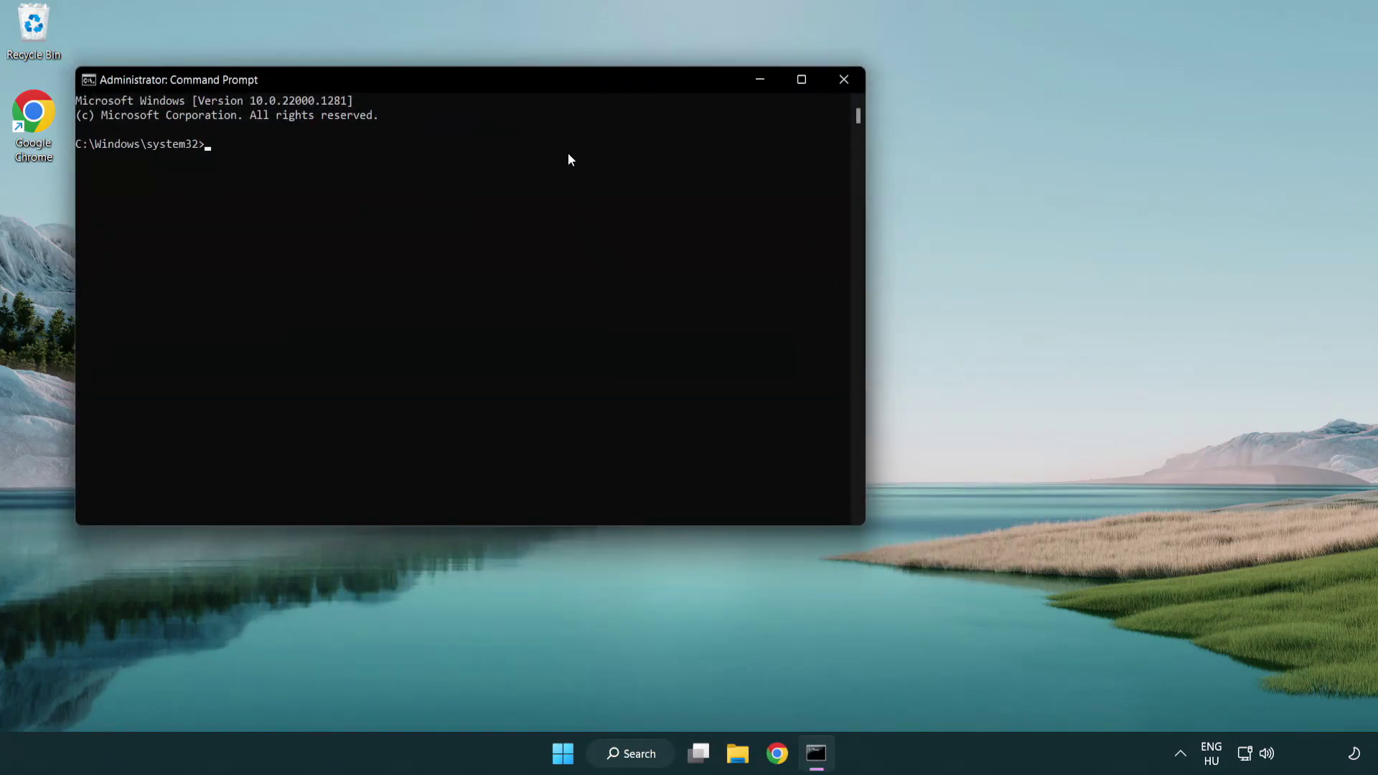
left_click_drag(492, 82, 693, 142)
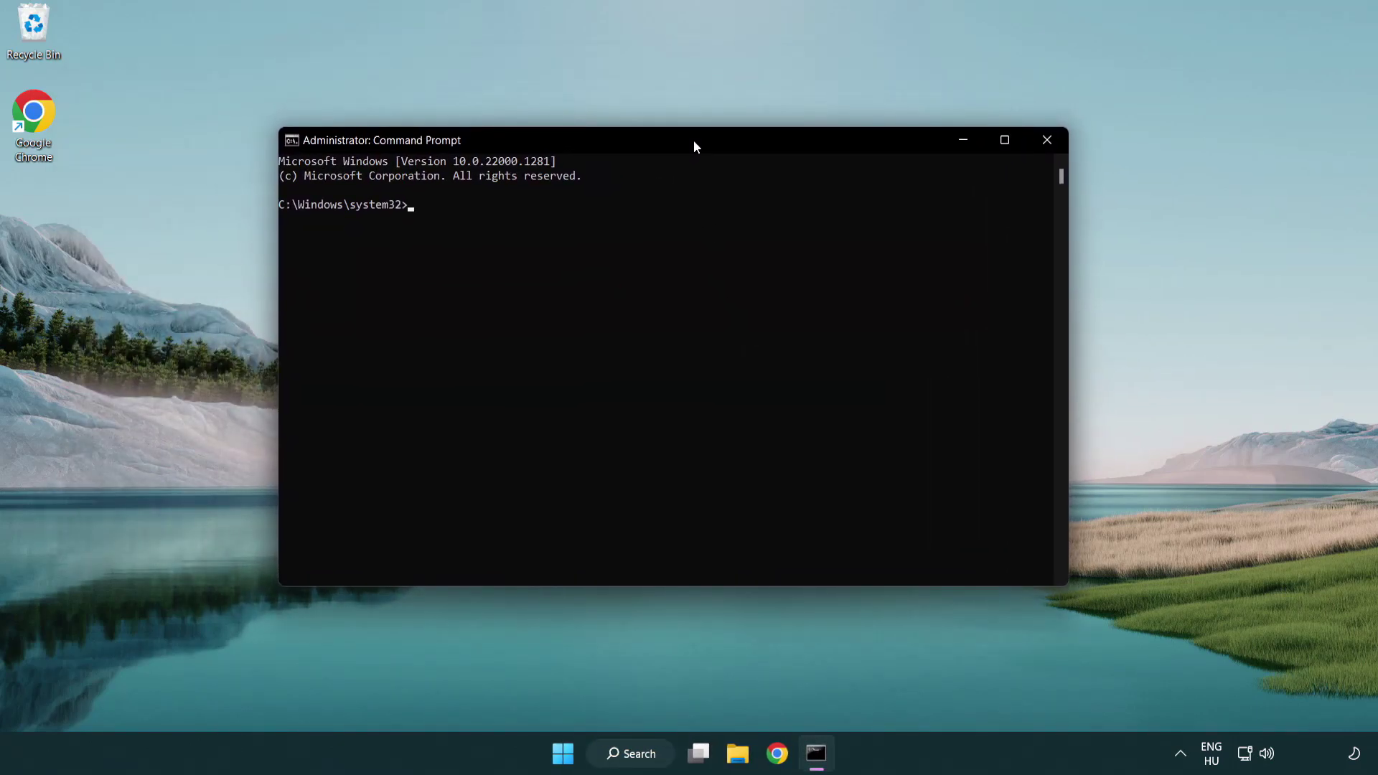
type("sfc /scannow")
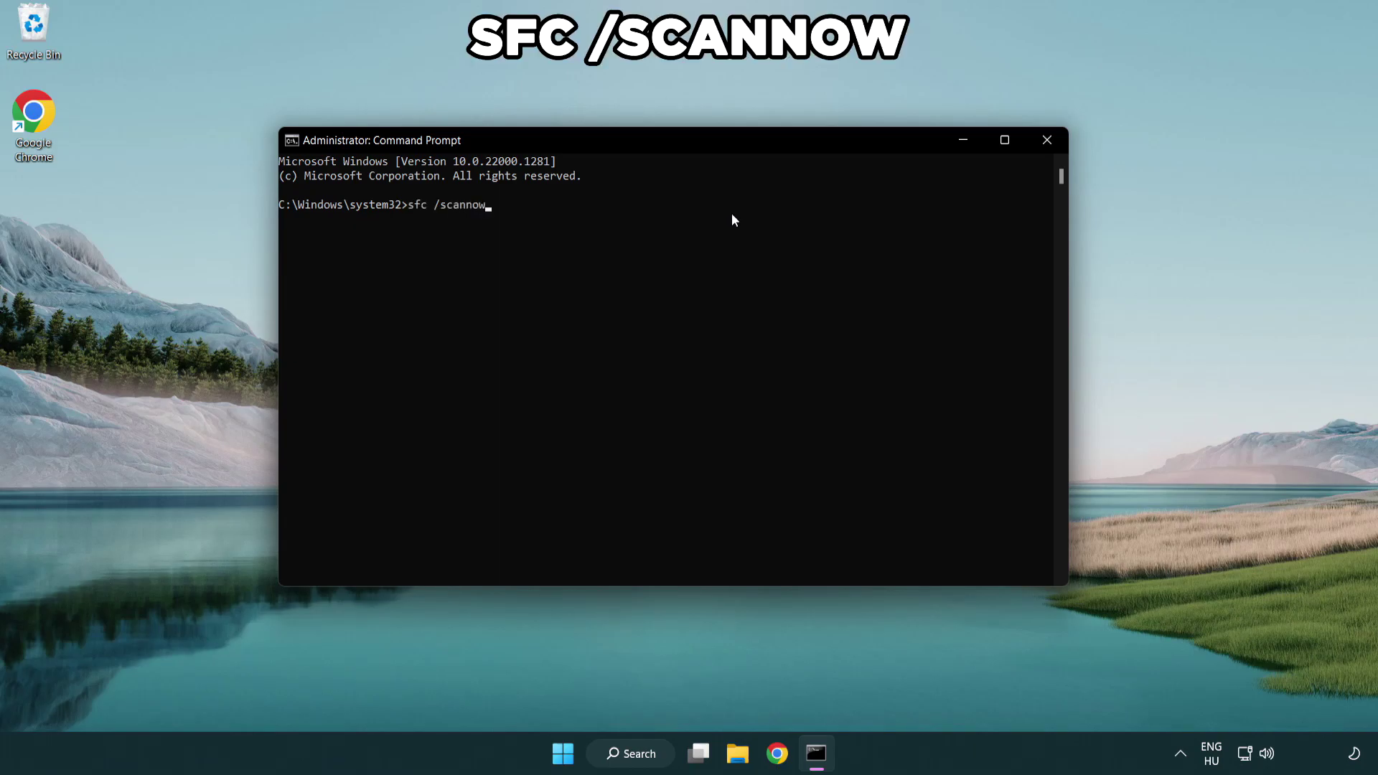
key("Return")
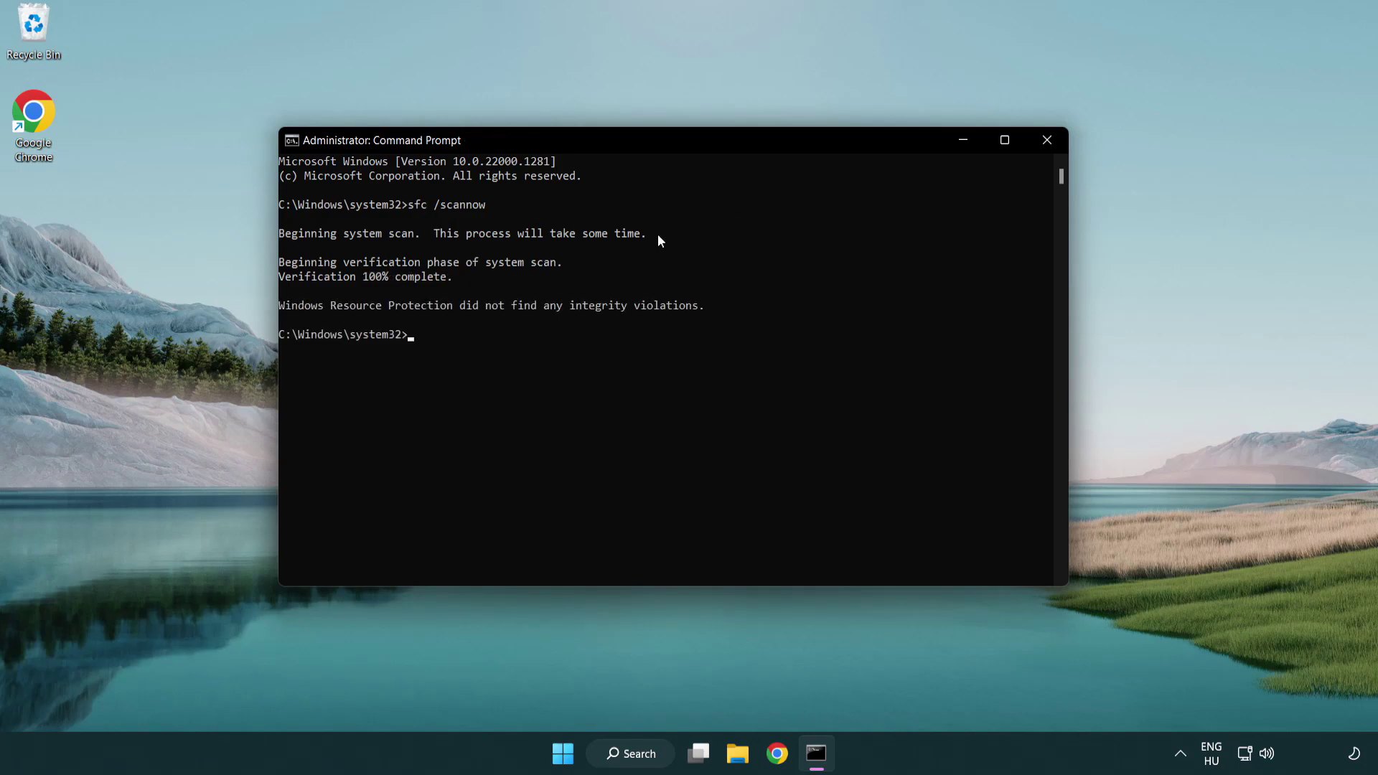
- Close Command Prompt and show the Start menu power options: Sleep, Shut down, Restart
left_click(1048, 141)
left_click(573, 759)
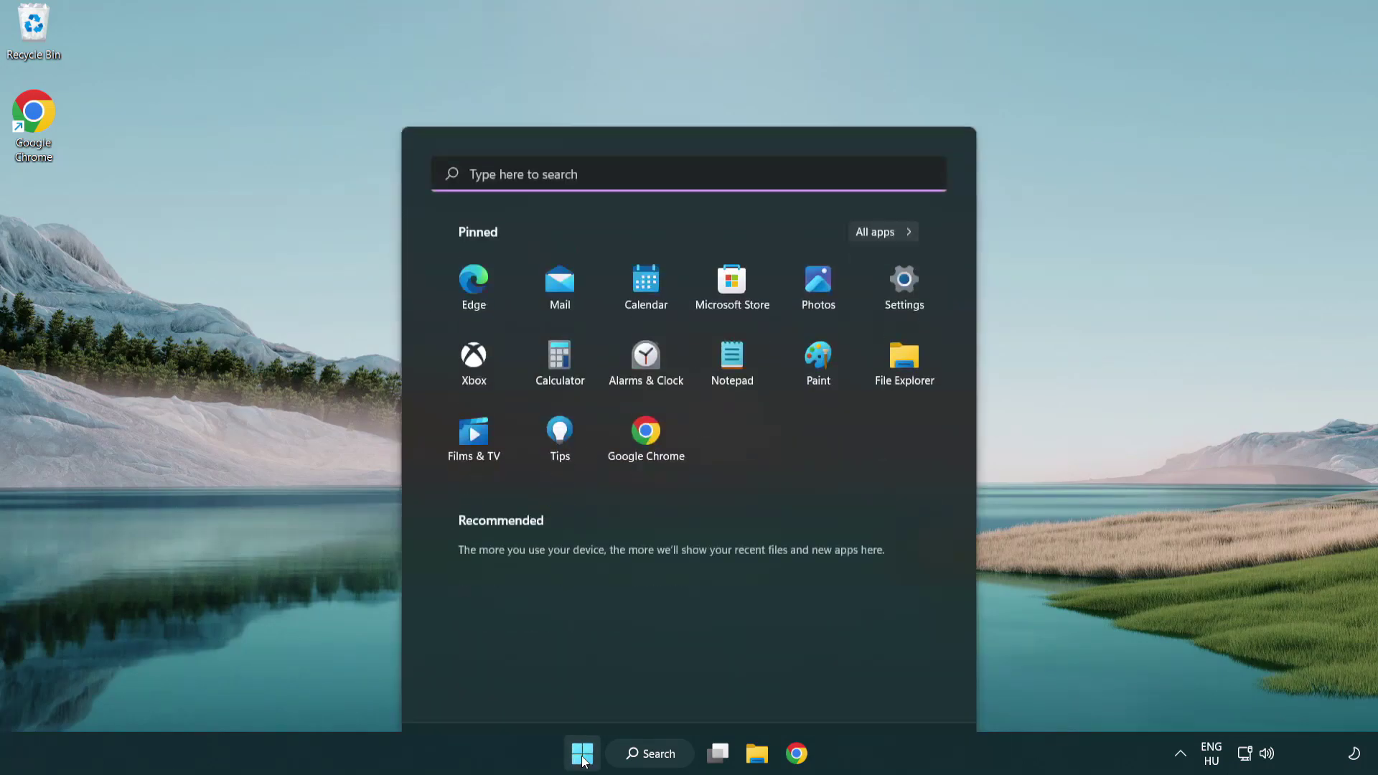
left_click(917, 690)
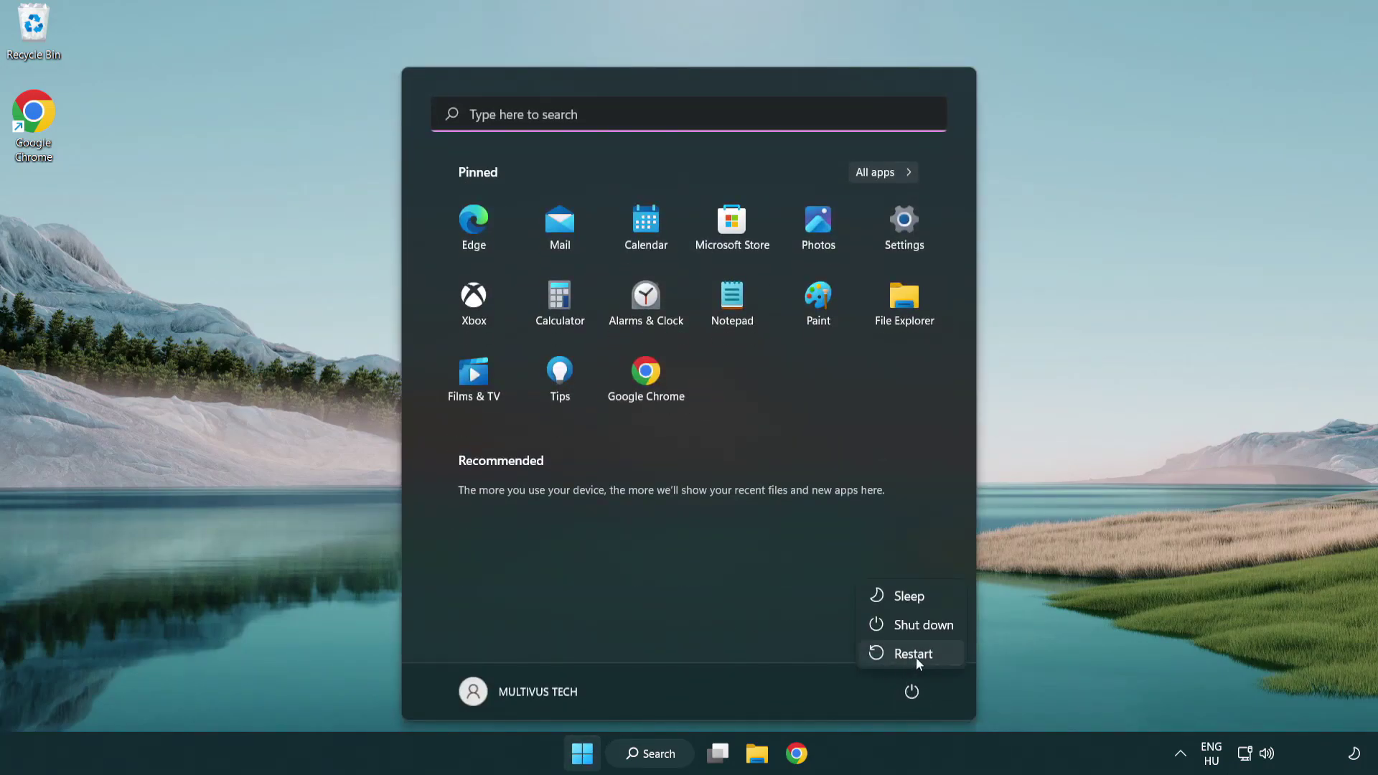